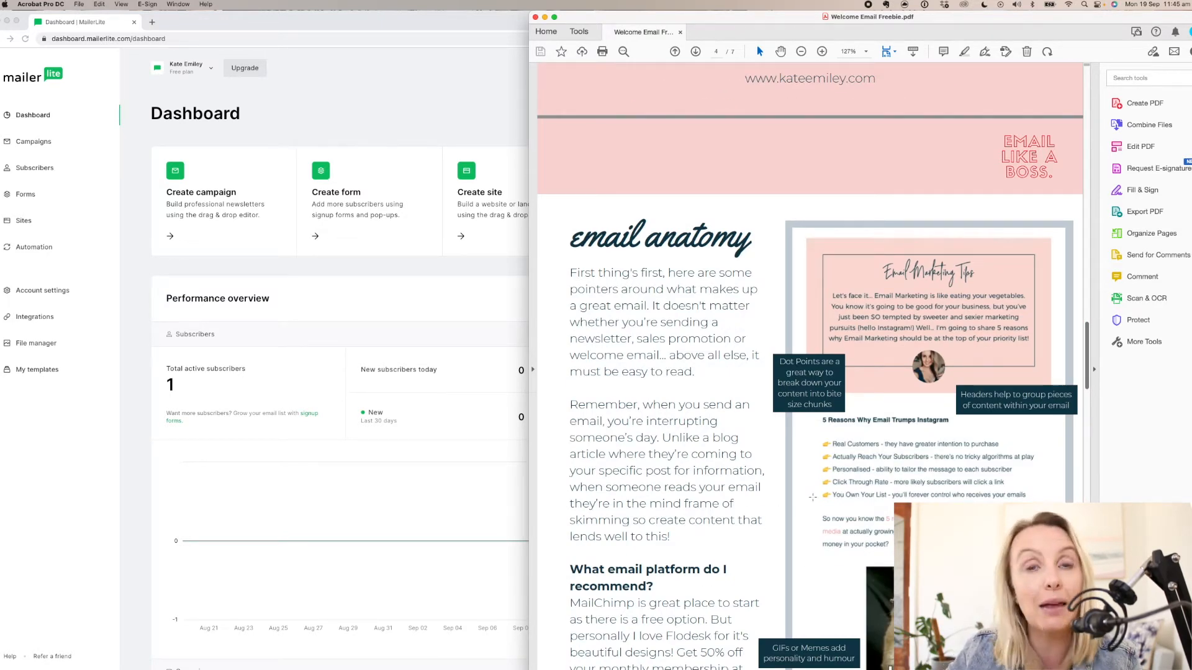
- Examine the welcome email template in the PDF guide, including the bracketed placeholders that need personalising
scroll(812, 497, down, 3)
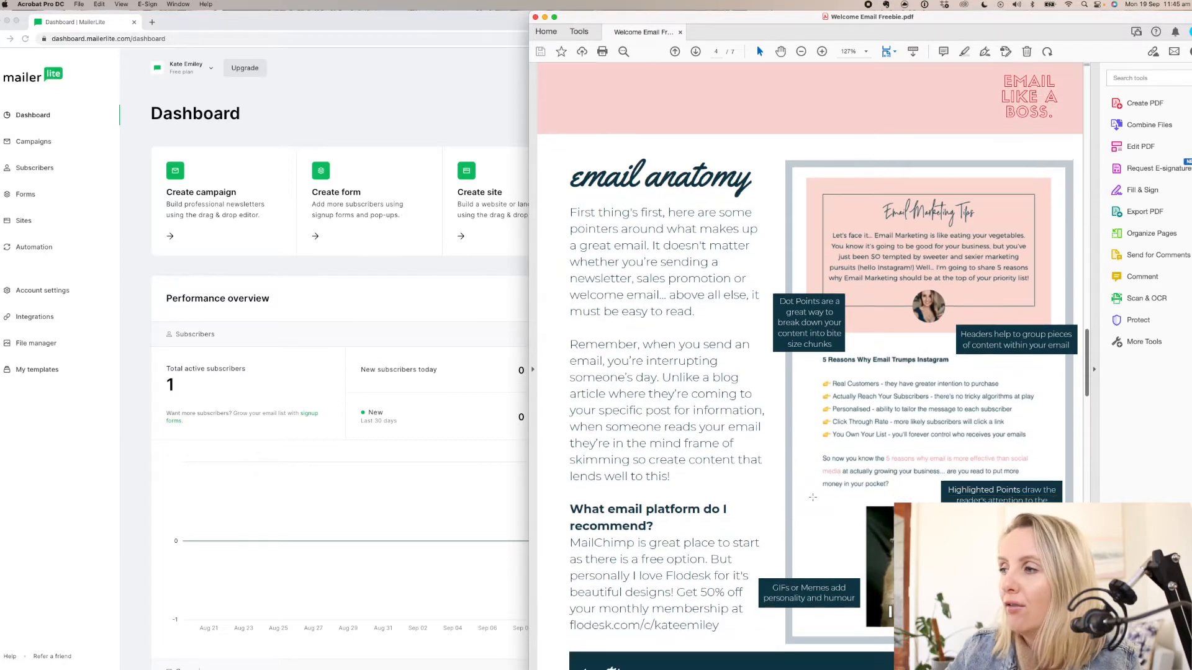
scroll(812, 497, down, 15)
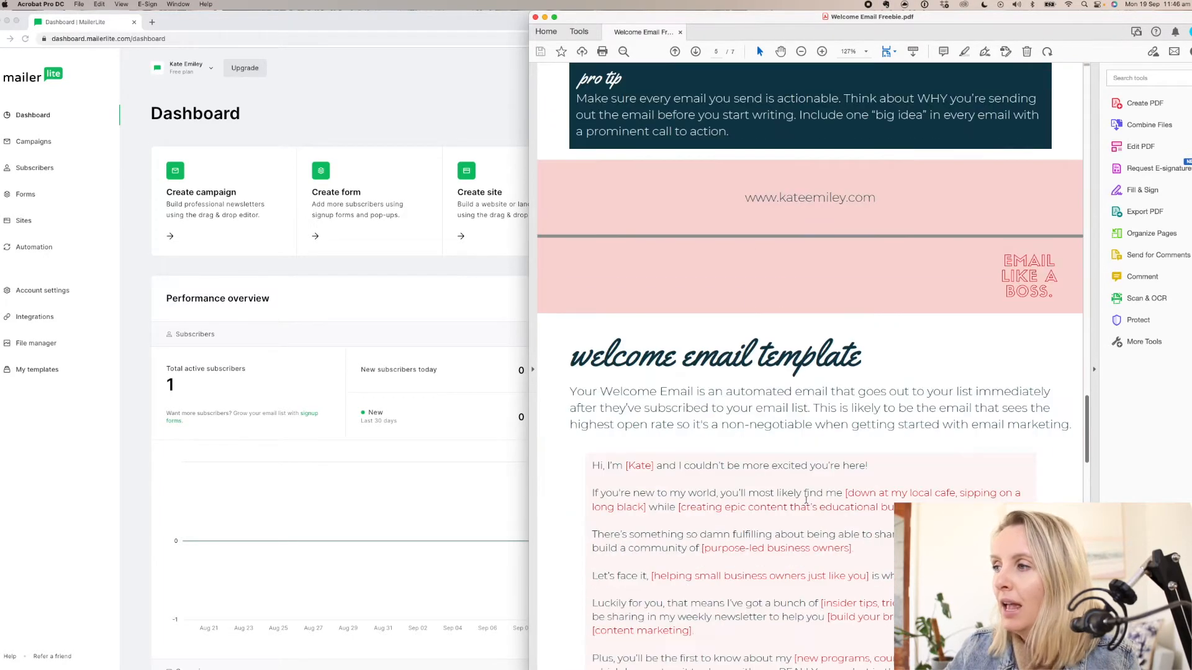
scroll(806, 500, down, 4)
scroll(798, 502, down, 4)
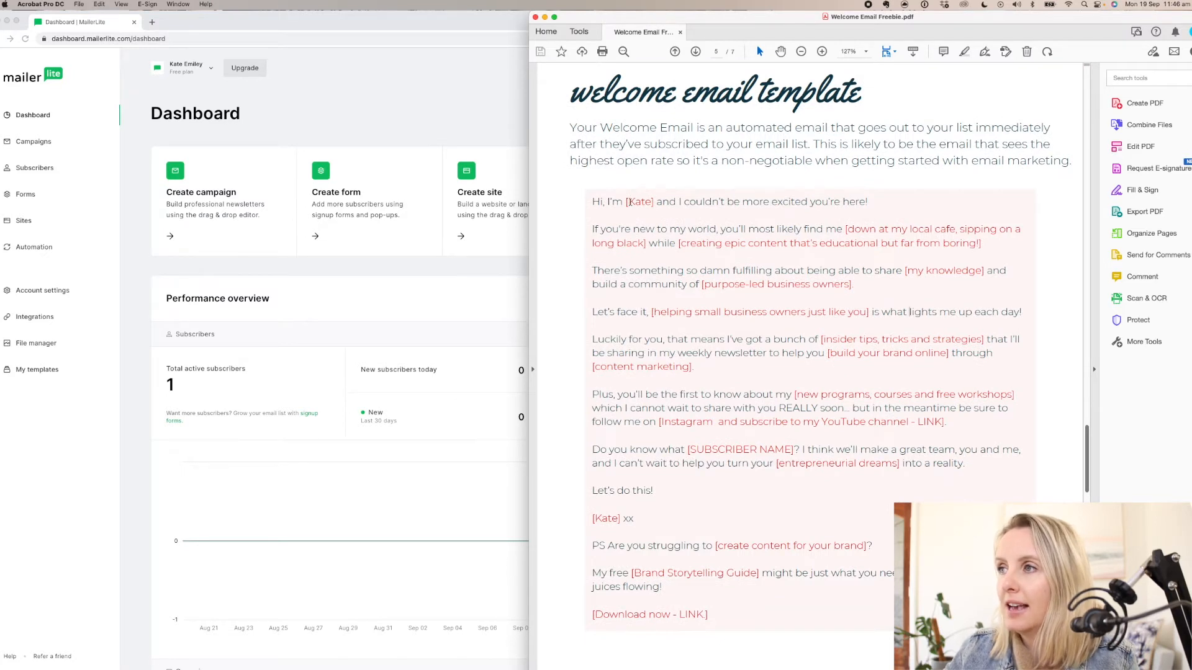
drag(625, 203, 657, 201)
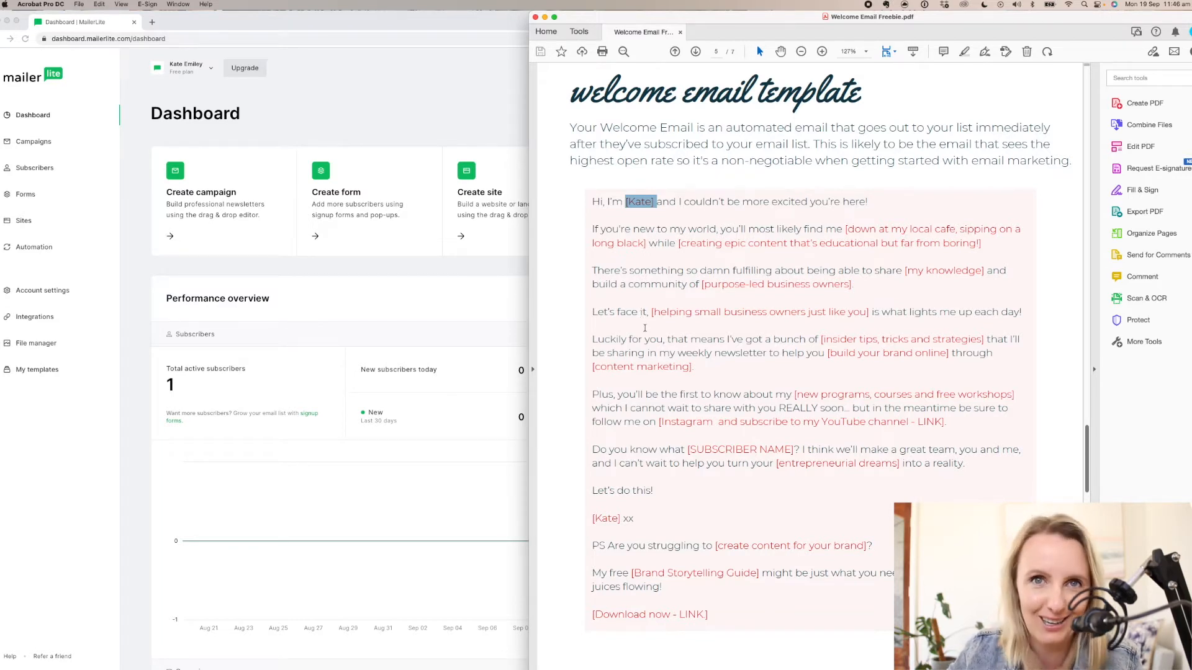
click(847, 236)
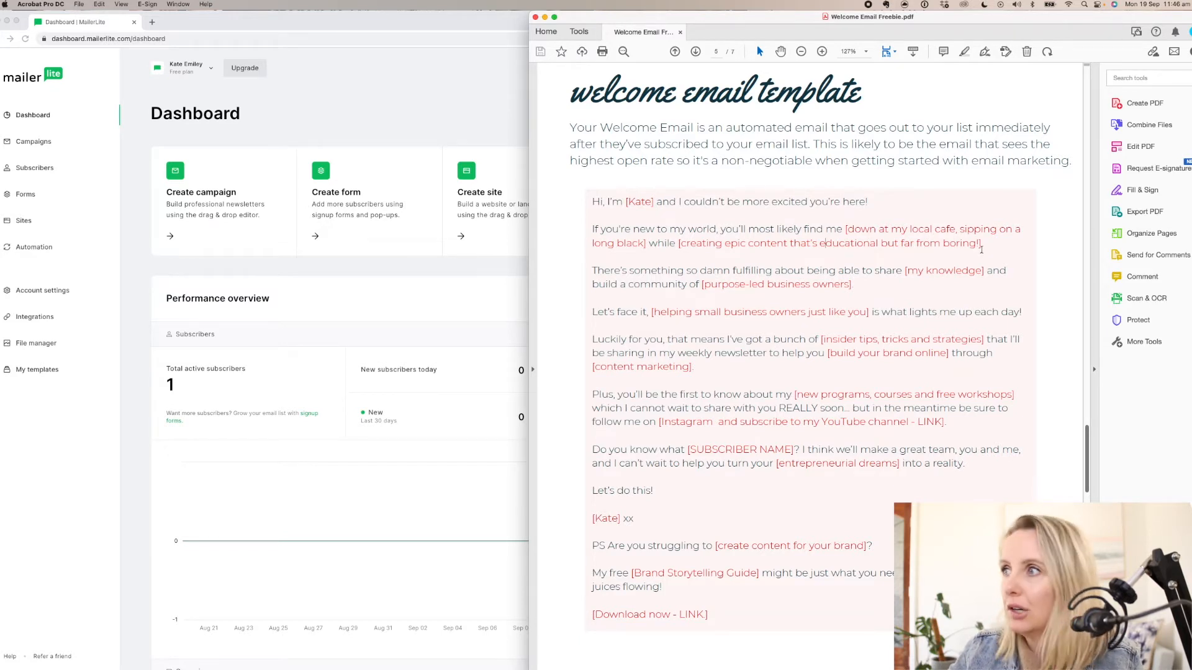
drag(904, 271, 983, 271)
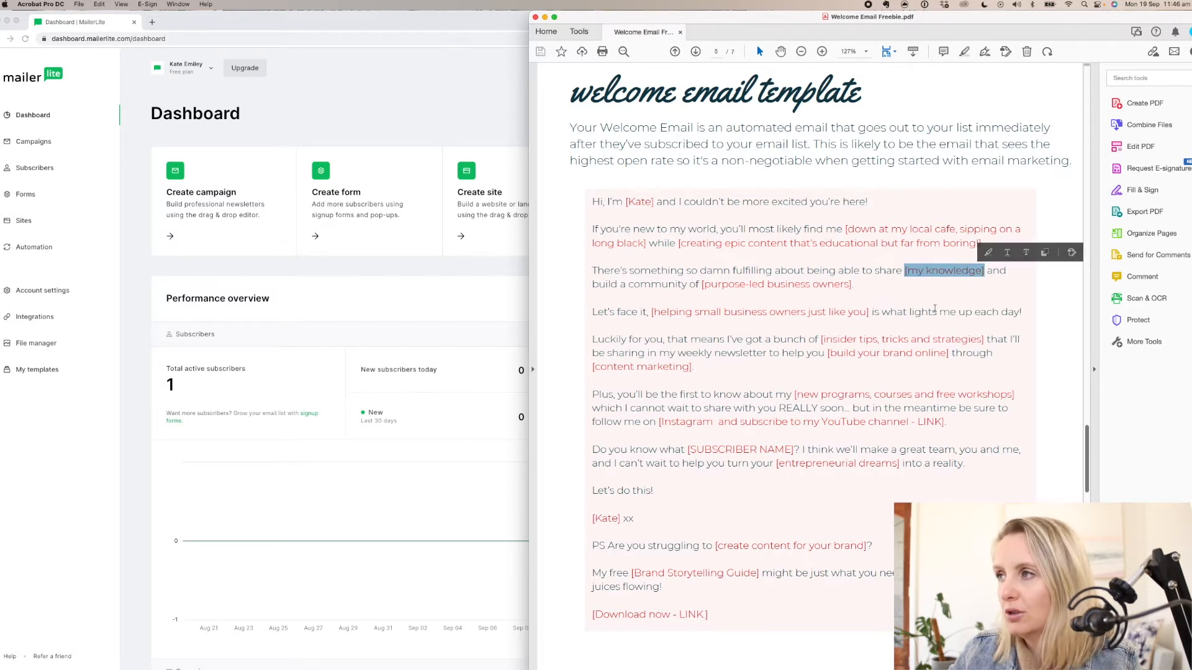
click(936, 312)
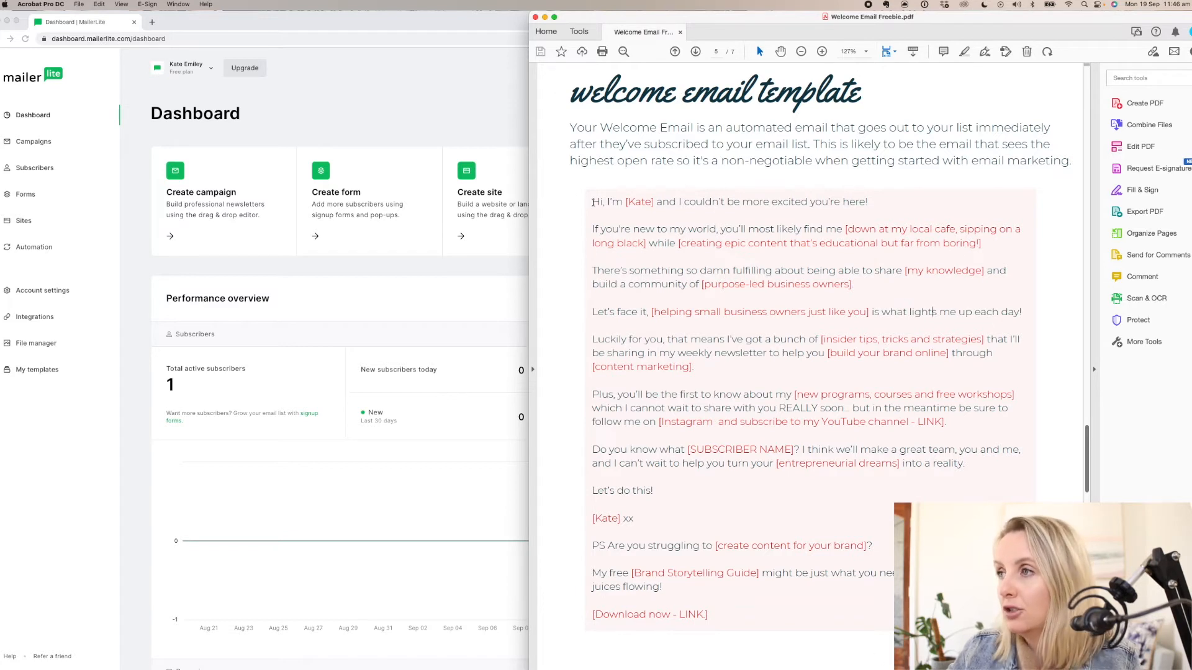
- Copy the full welcome email template text, from the greeting through the download link line
click(605, 206)
drag(605, 206, 715, 605)
right_click(633, 397)
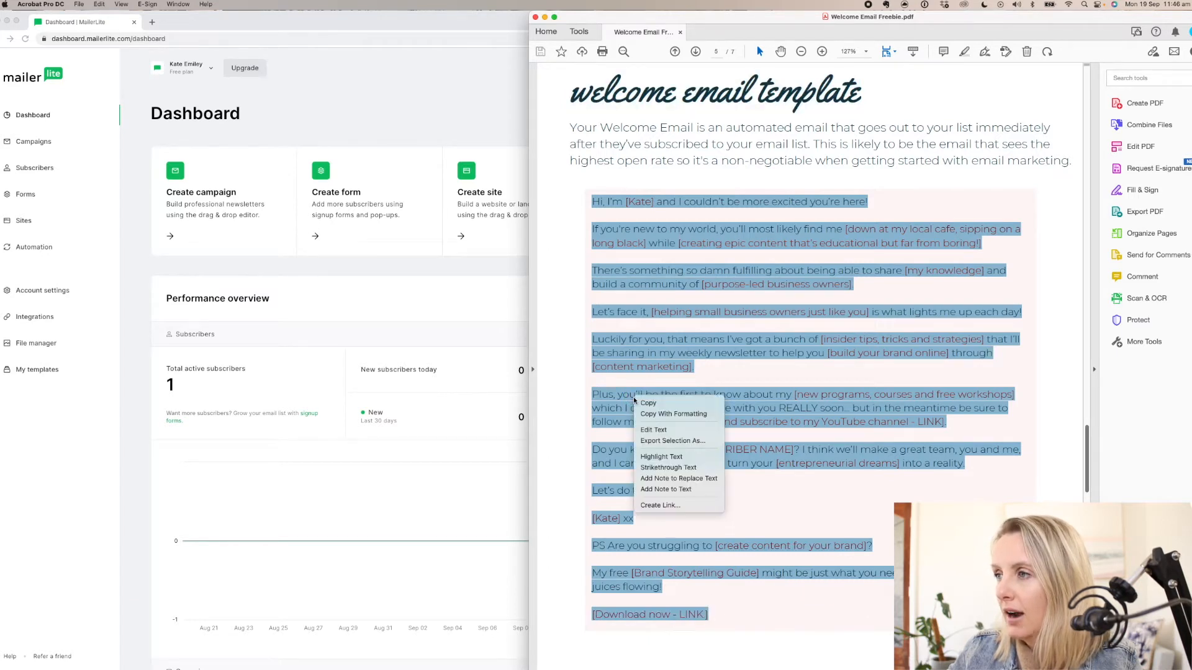
click(658, 403)
- Switch to MailerLite and create a new automation
click(400, 273)
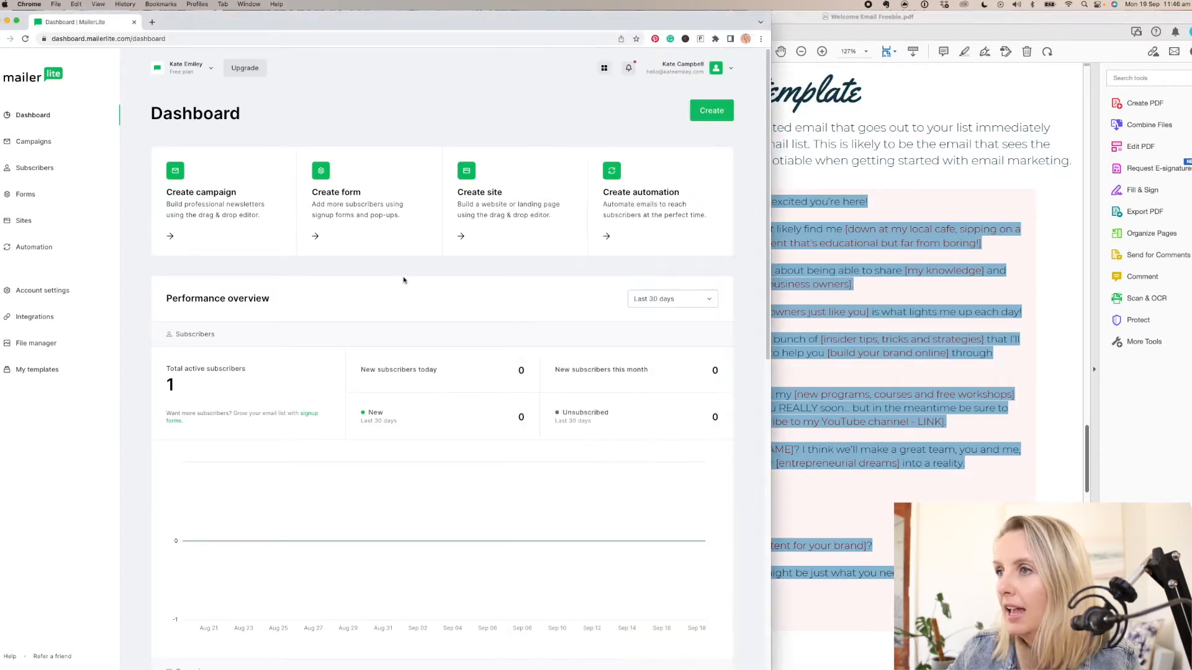
click(716, 113)
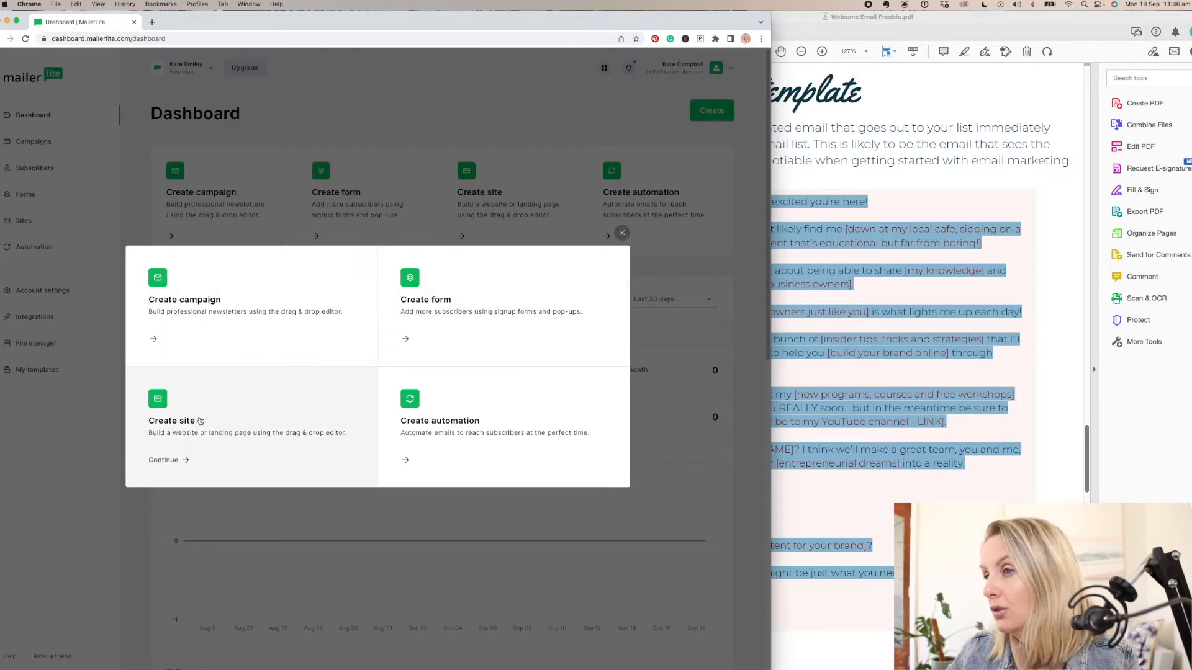
click(453, 416)
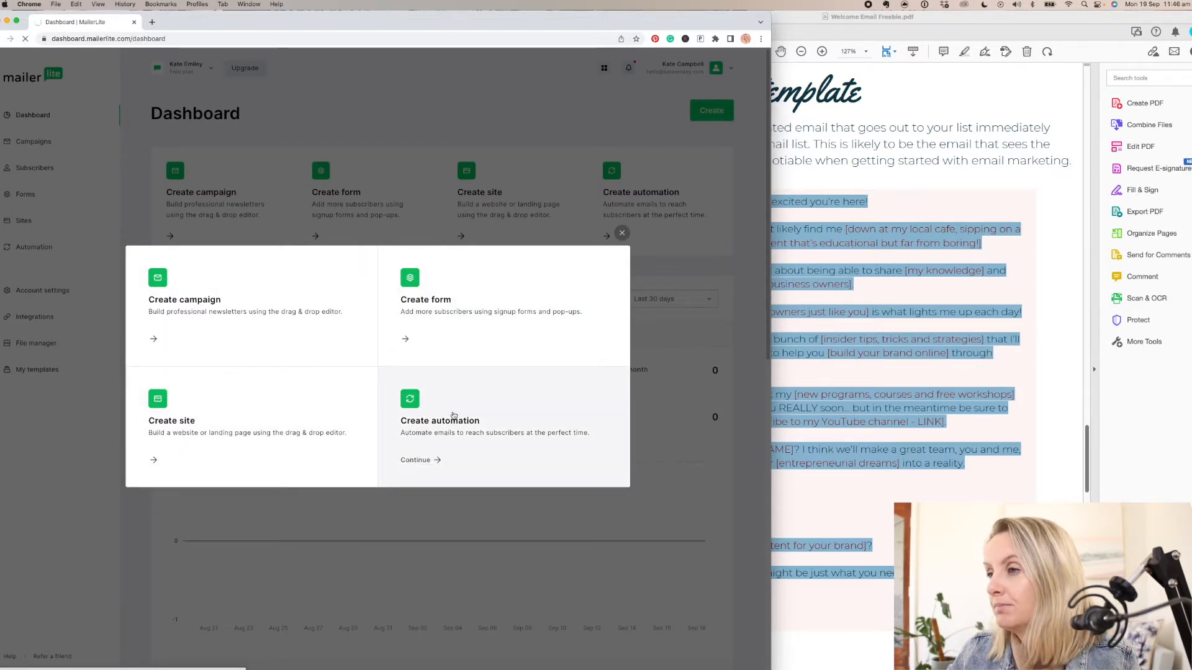
- Set the workflow trigger to a subscriber joining a group, create a group named Newsletter for it, and save the trigger
click(671, 181)
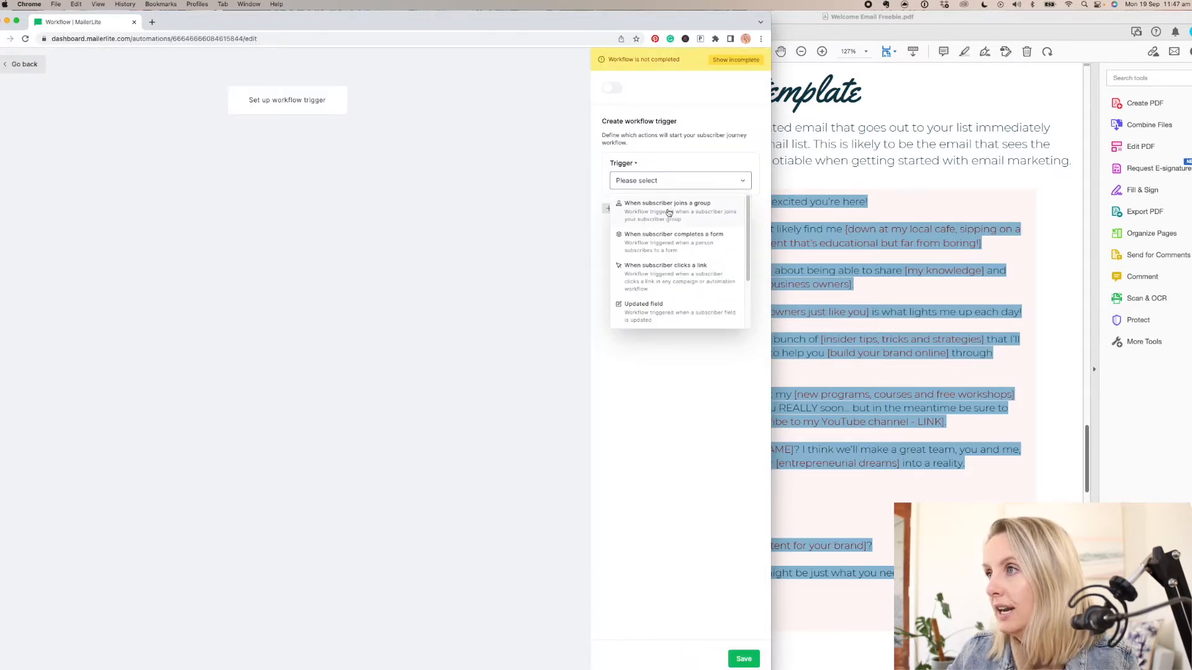
click(669, 211)
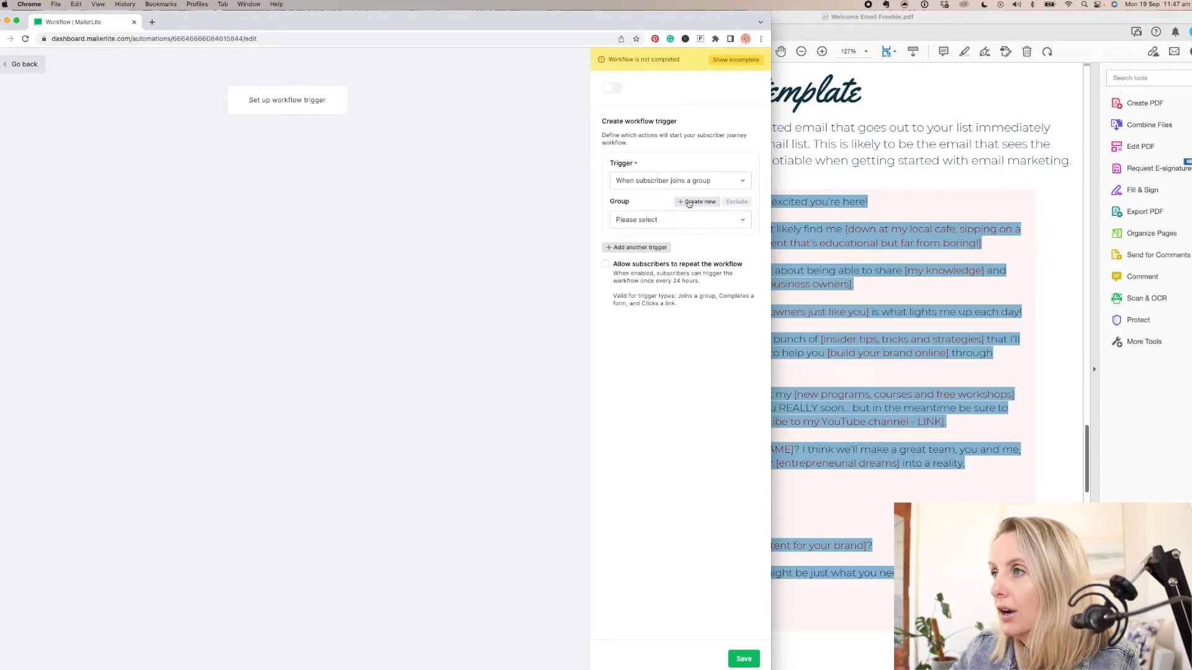
click(688, 204)
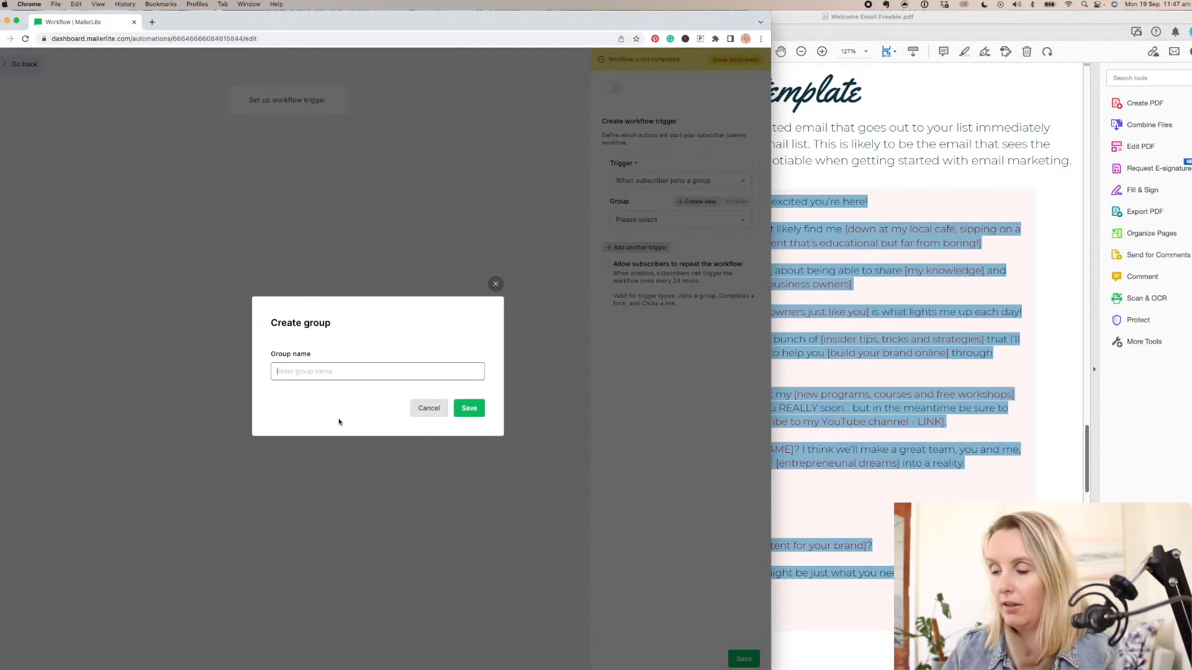
text(Newlse)
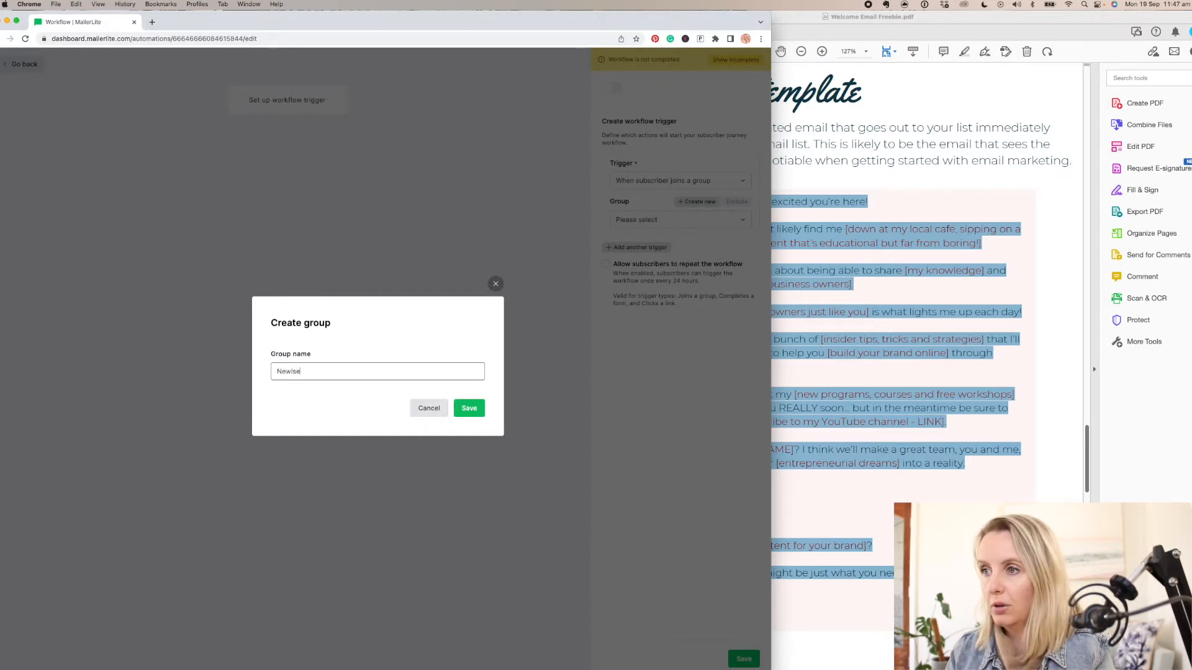
key(BackSpace)
key(BackSpace)
key(BackSpace)
text(sletter)
key(Return)
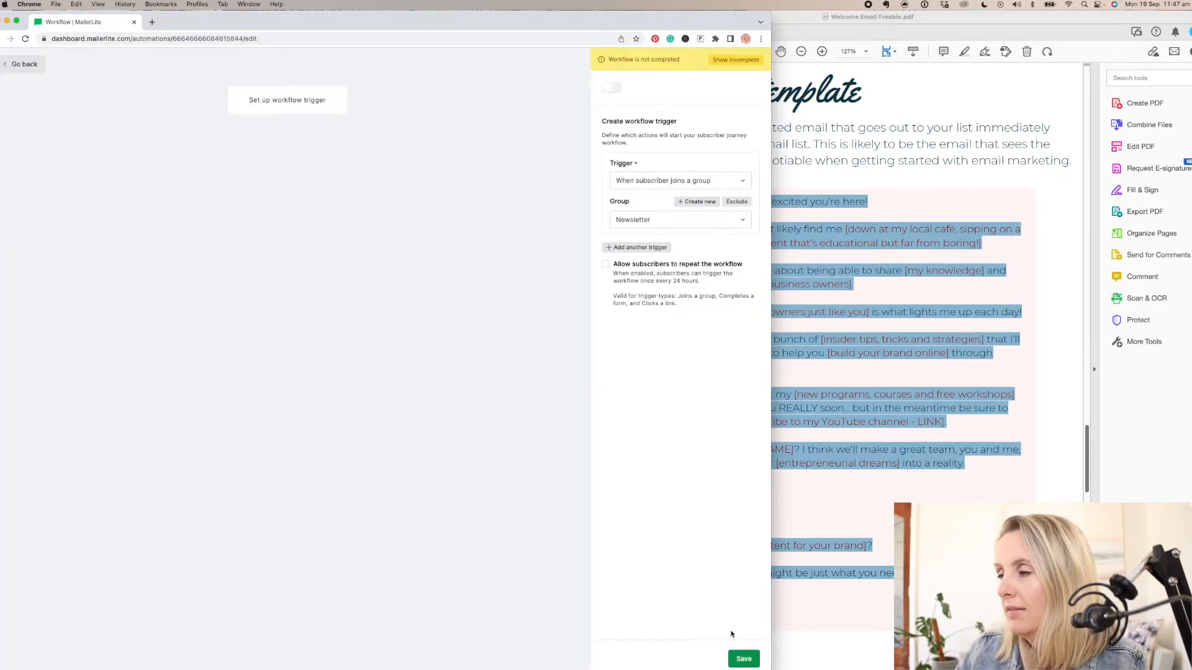
click(744, 658)
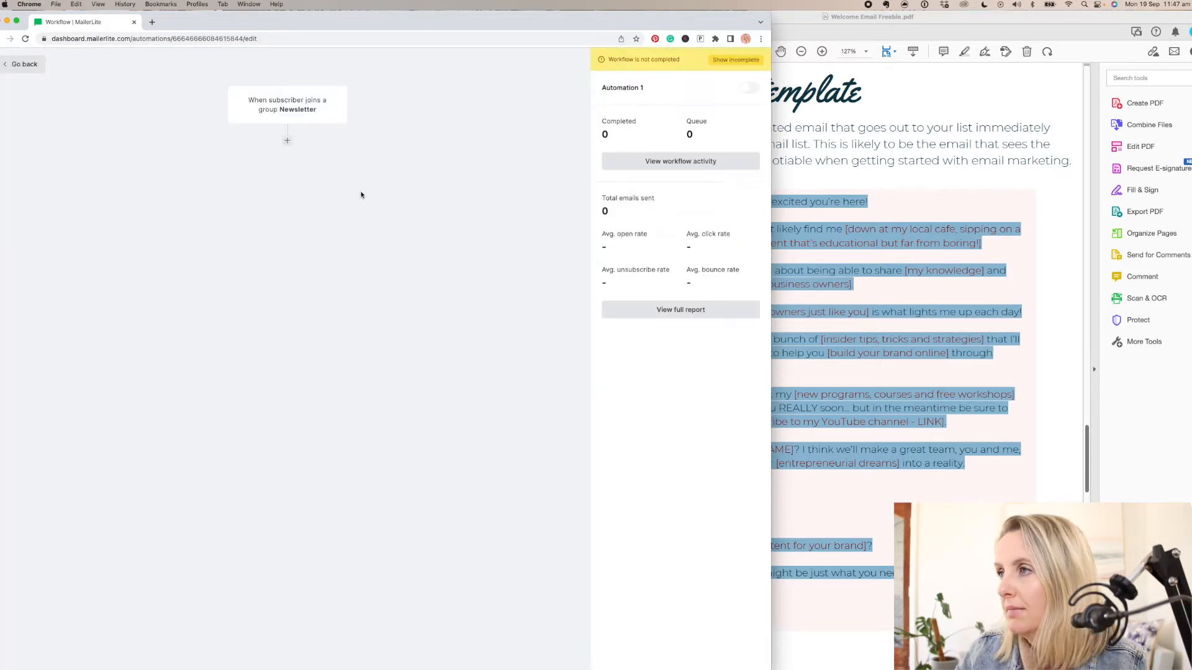
- Add an email step to the workflow after the Newsletter group trigger
click(287, 140)
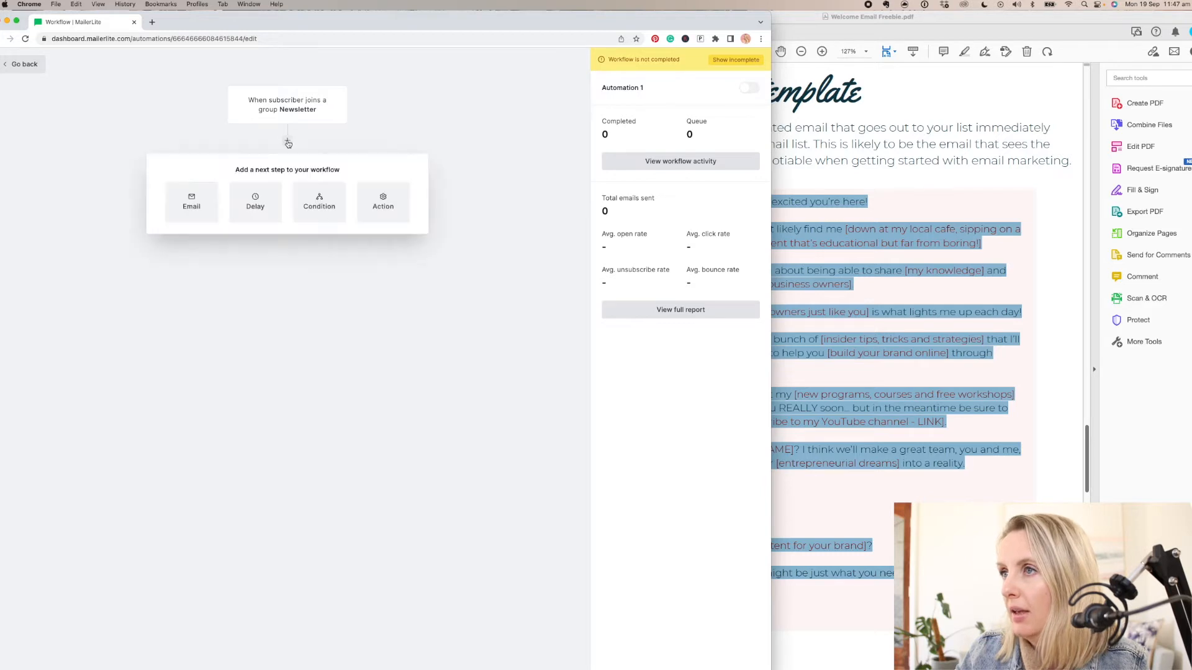
click(194, 202)
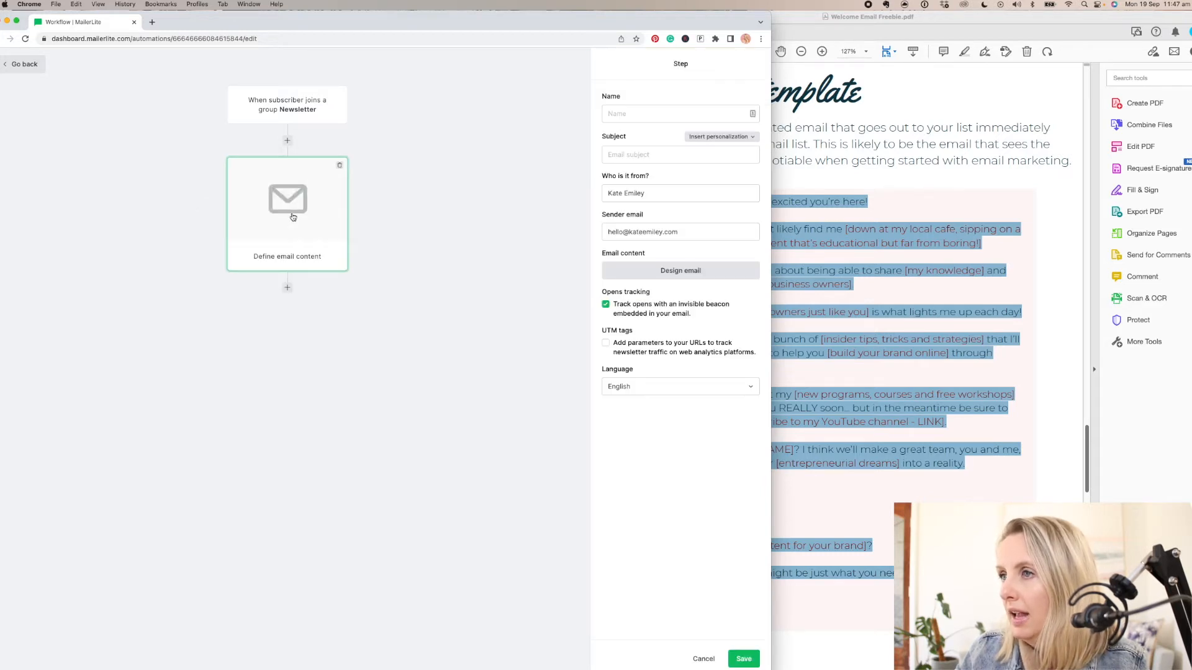
click(620, 115)
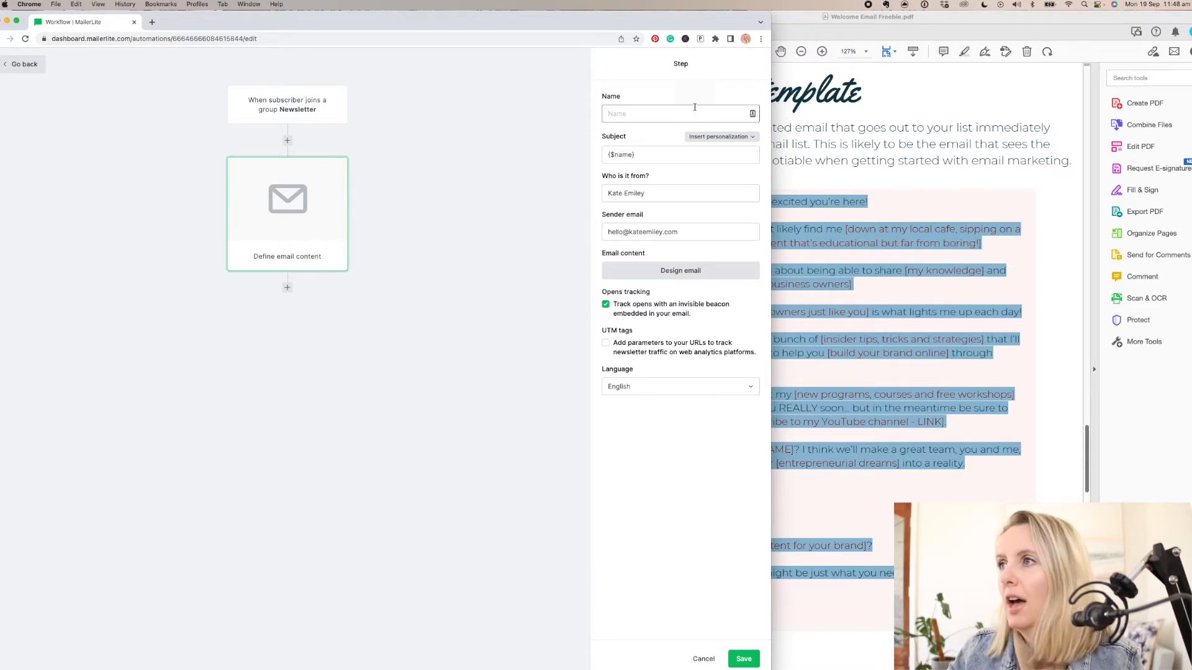
- Replace the personalization tag in the email subject with "Welcome to my newsletter"
double_click(661, 155)
triple_click(661, 155)
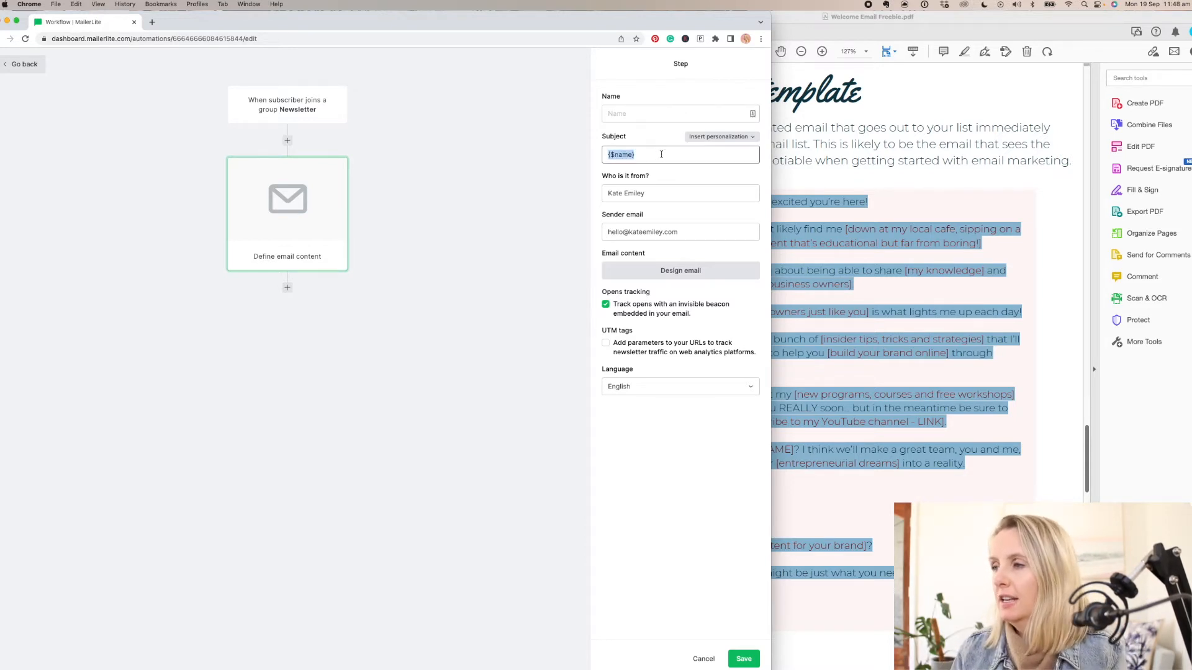
key(BackSpace)
text(Wel)
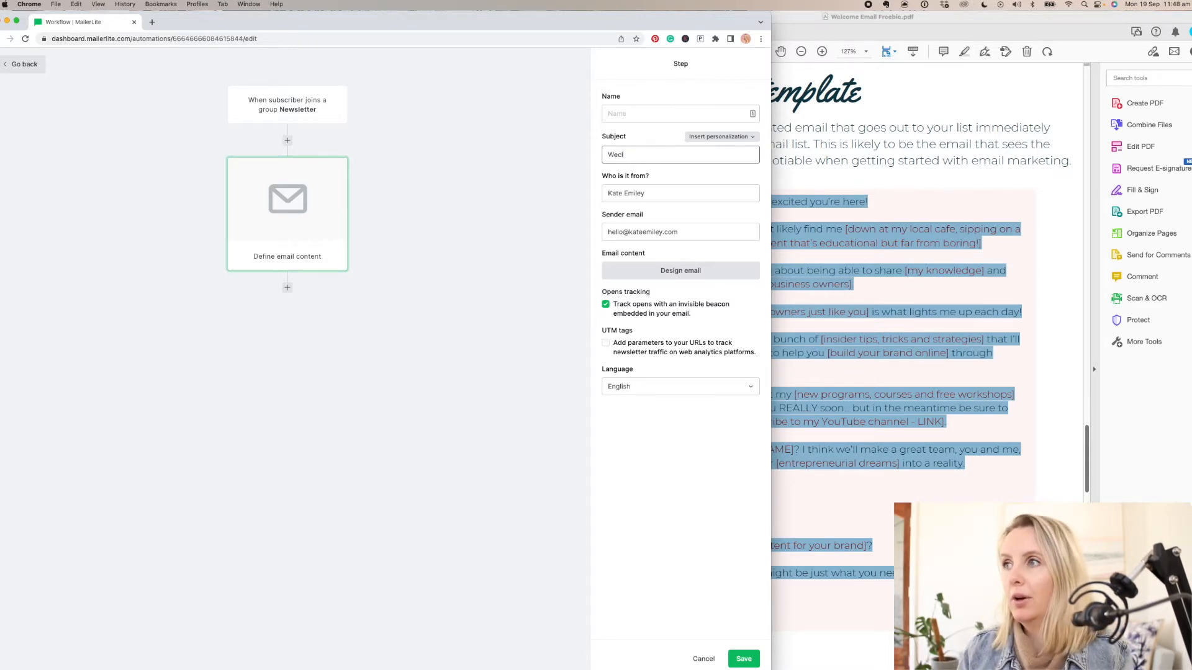
text(come to )
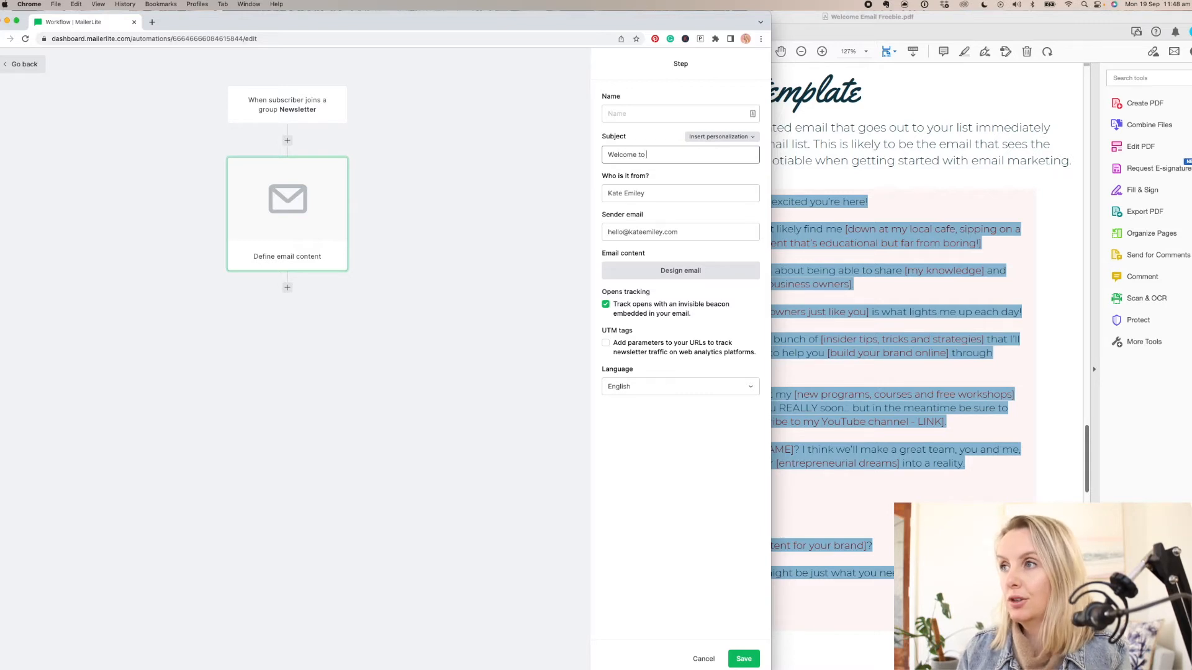
text(my newsletter)
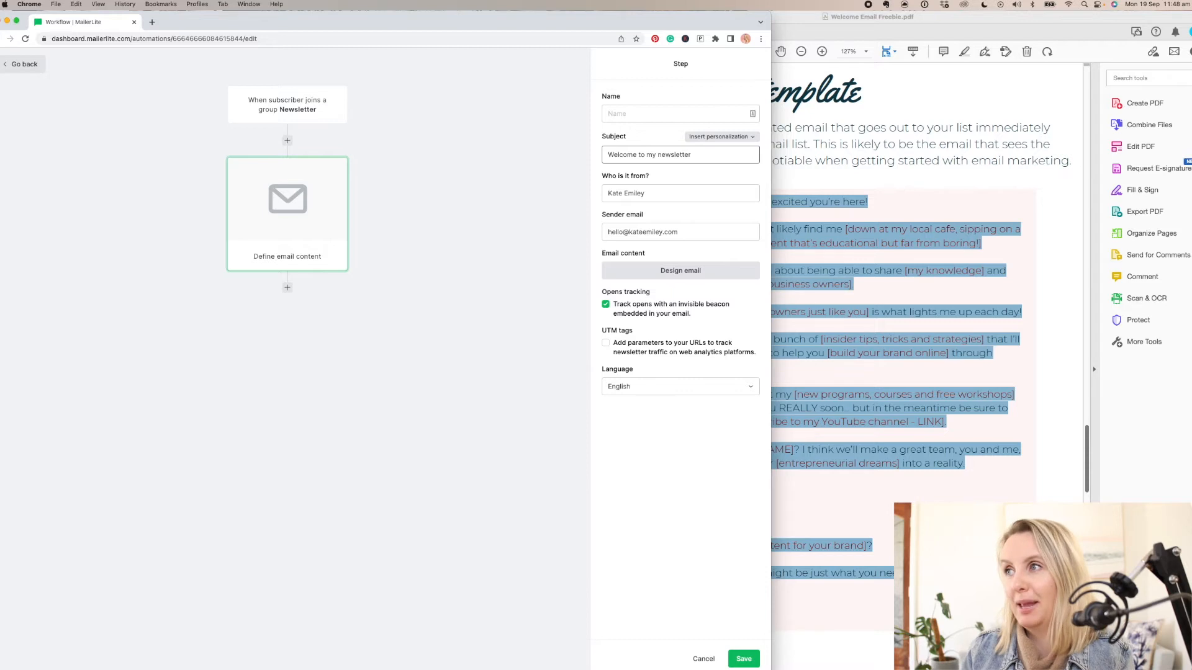
- Reword the email subject to "Welcome to my inner circle"
double_click(673, 154)
key(BackSpace)
key(BackSpace)
key(BackSpace)
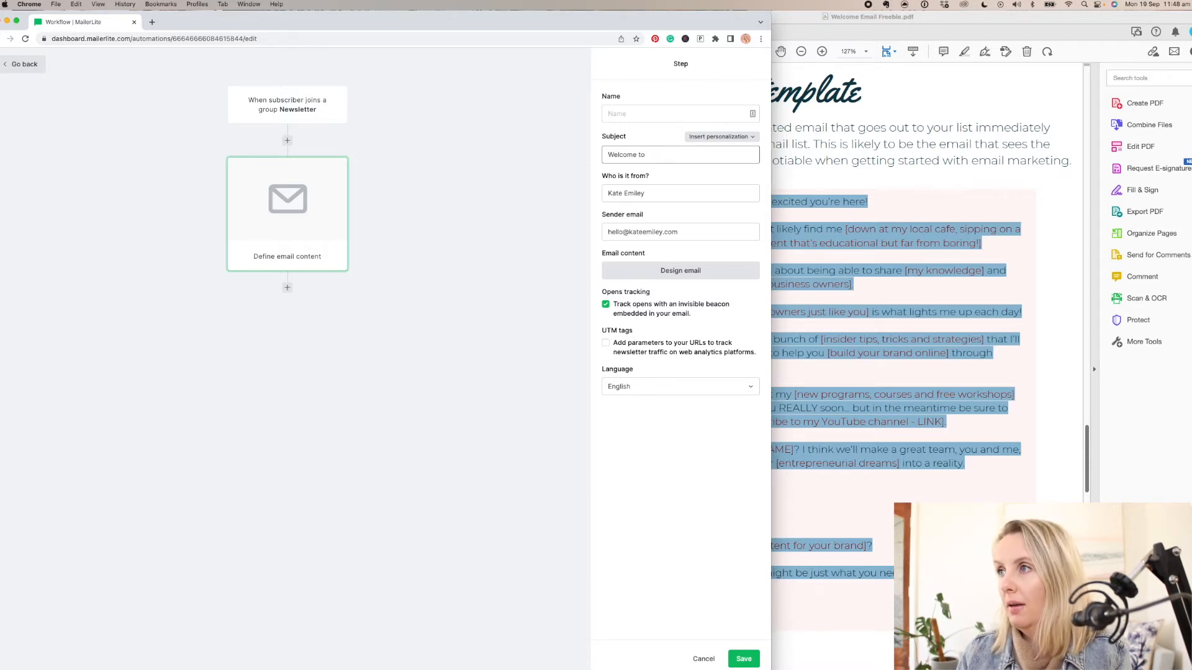
text(my inner ci)
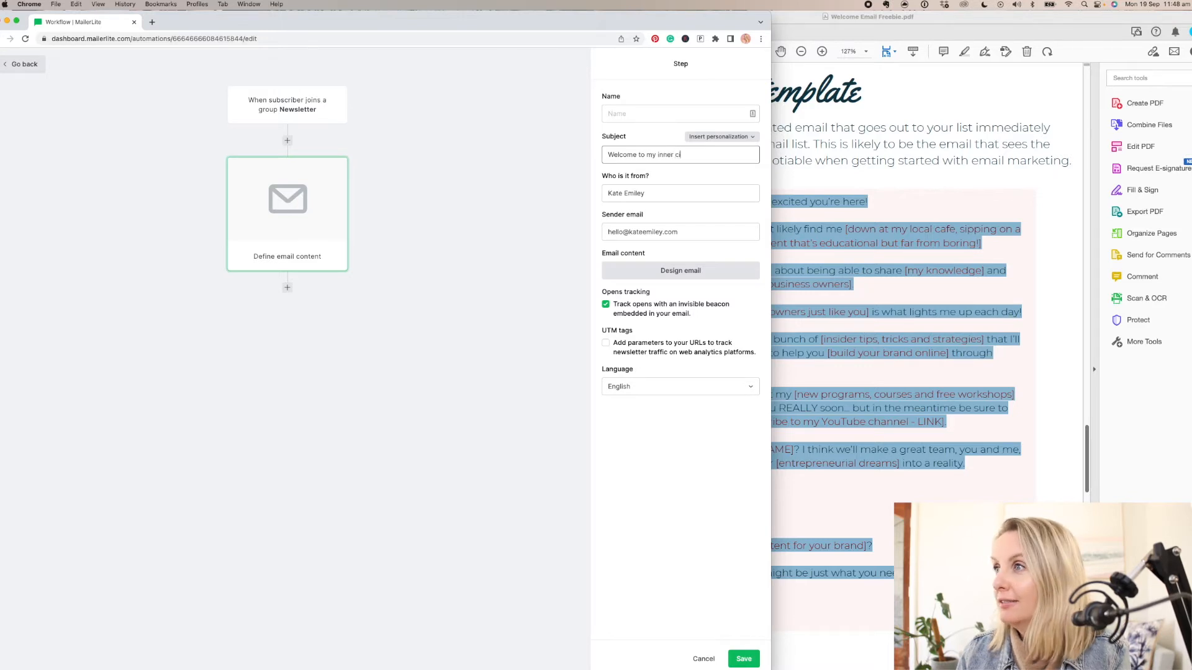
text(rcle)
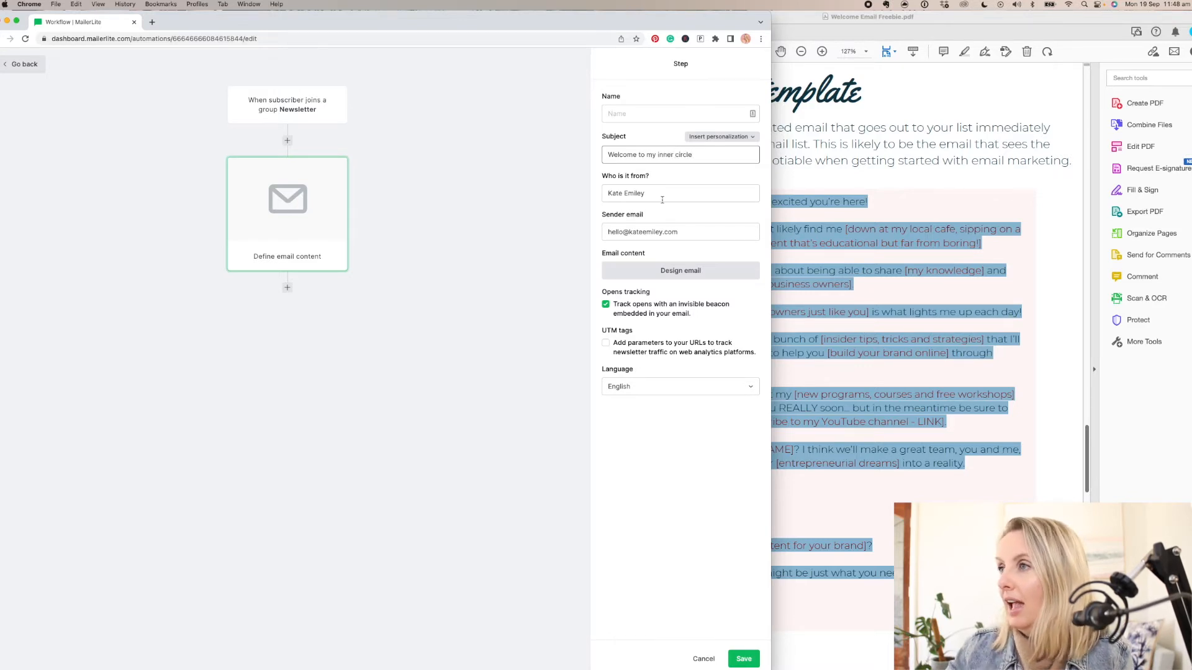
- Review the sender details, then start the email design from scratch in the Drag & drop editor
triple_click(657, 193)
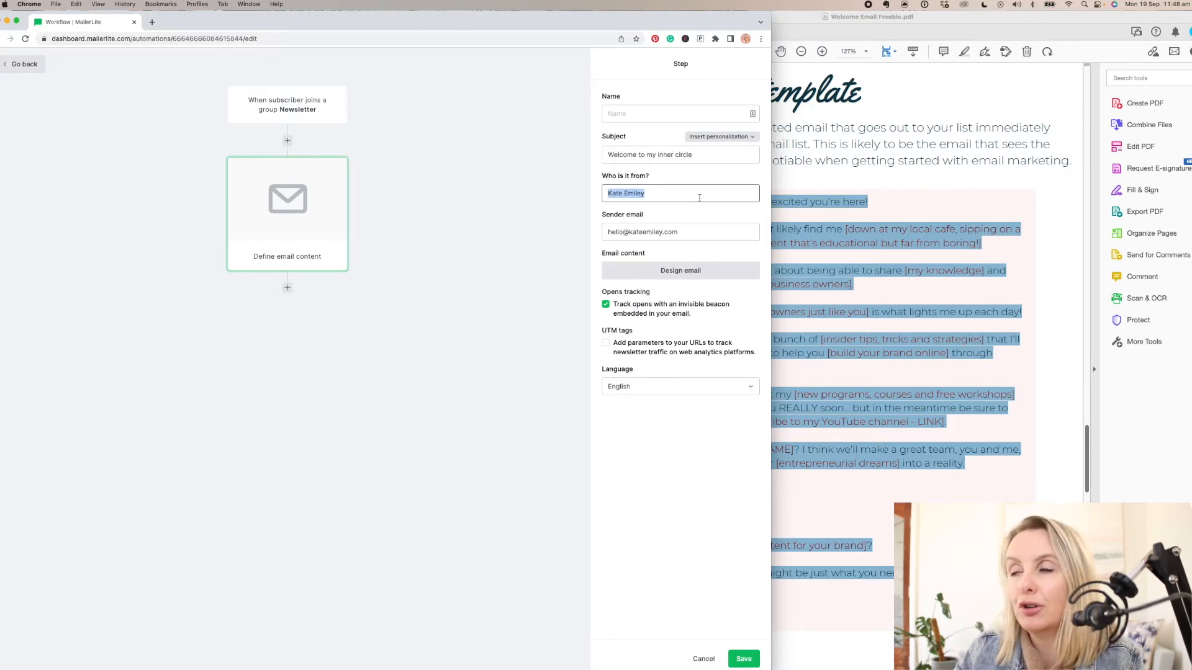
triple_click(653, 233)
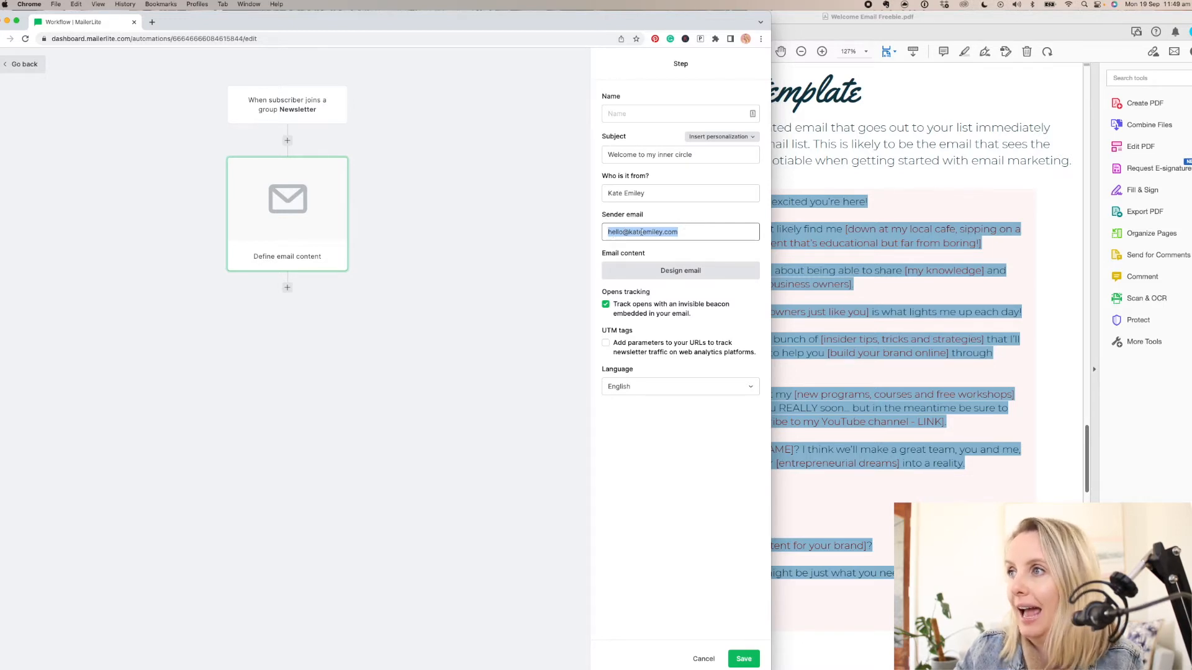
click(688, 278)
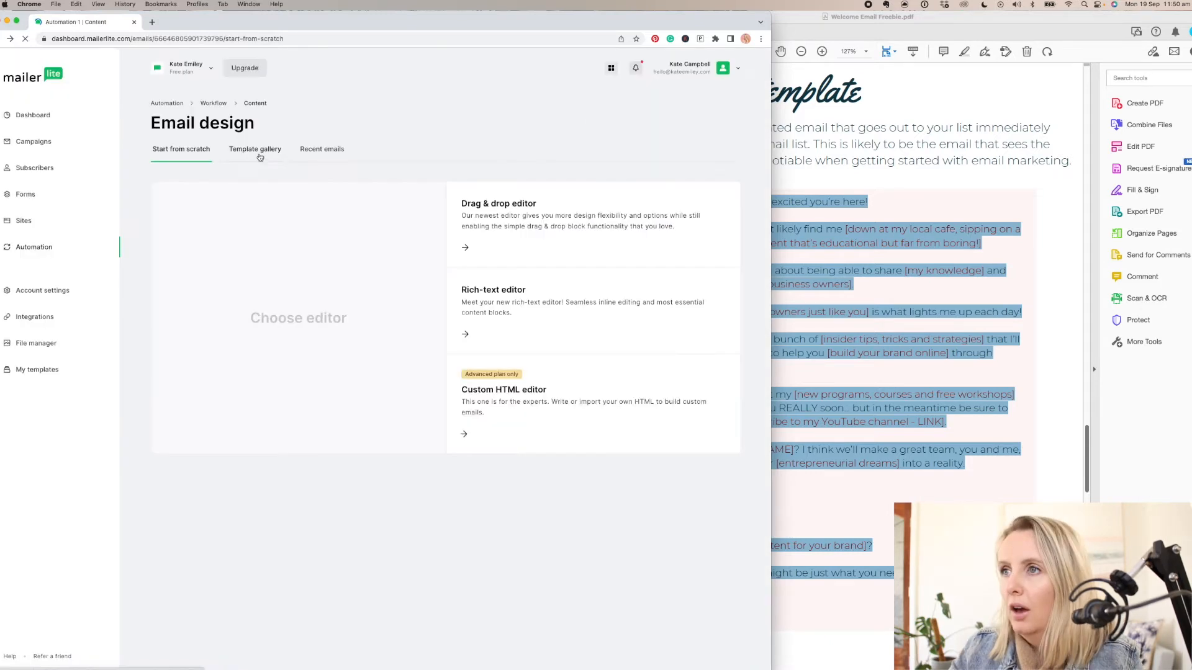
click(257, 156)
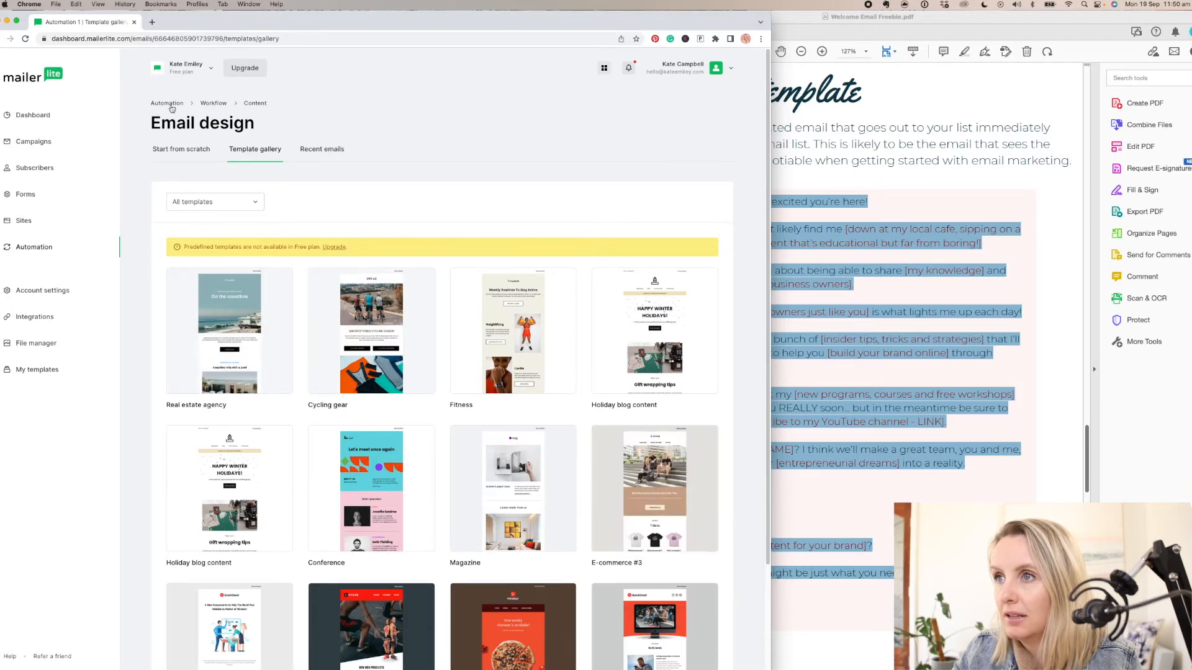
click(177, 150)
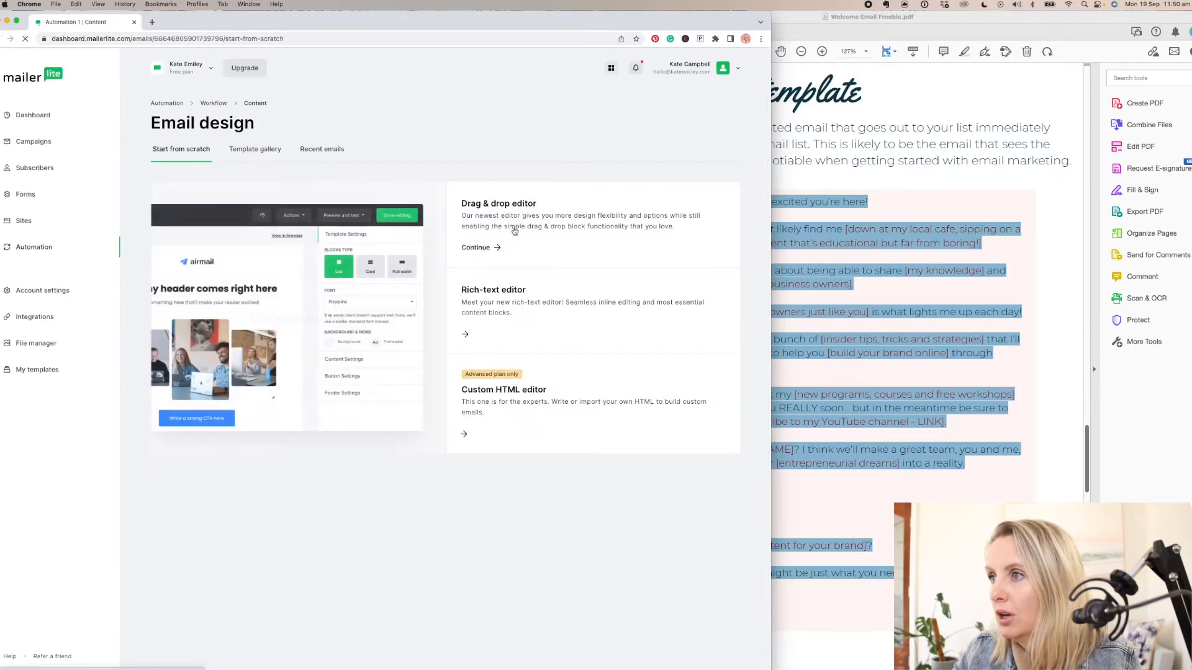
click(510, 214)
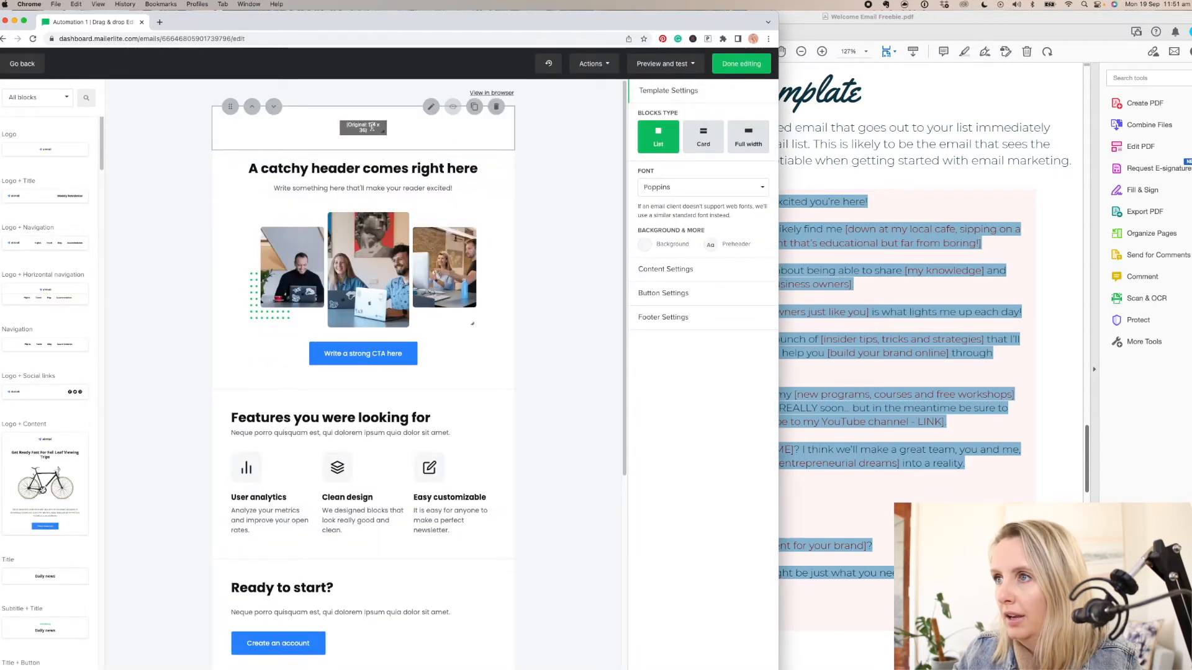
click(411, 145)
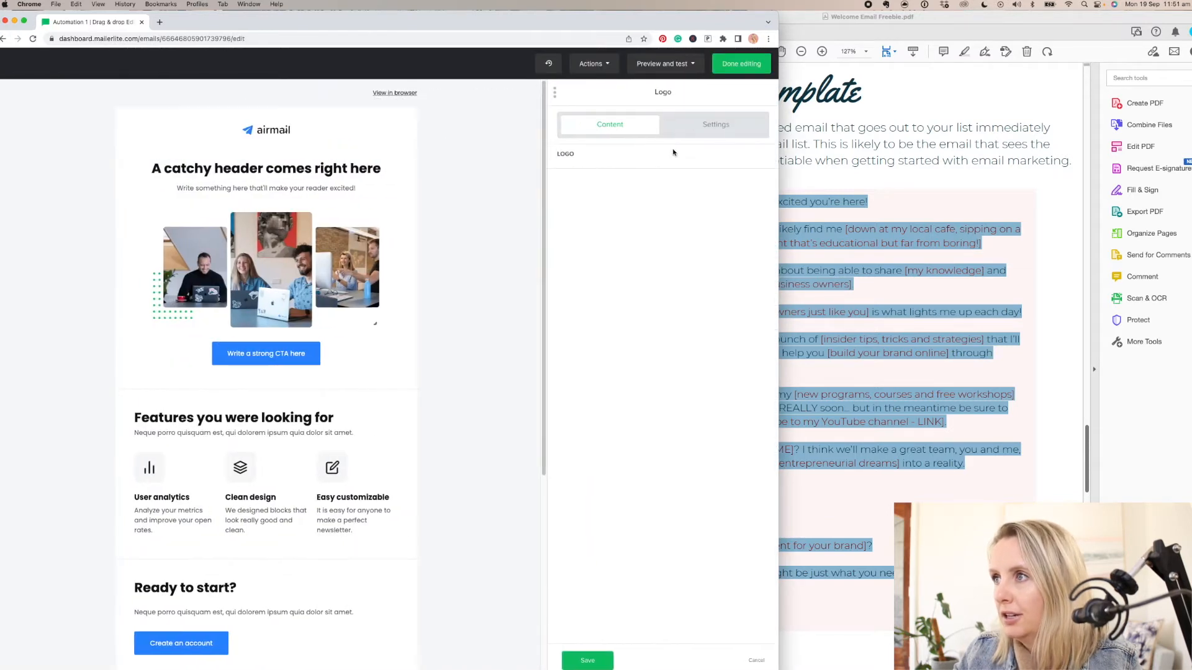
click(620, 177)
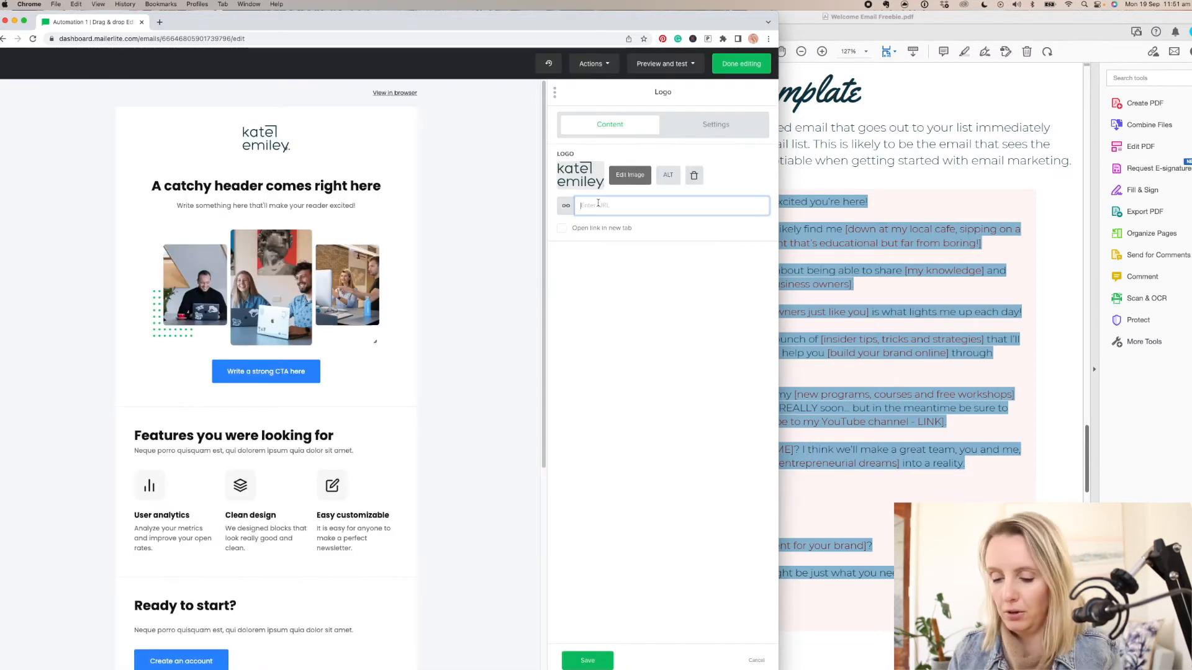
text(www.)
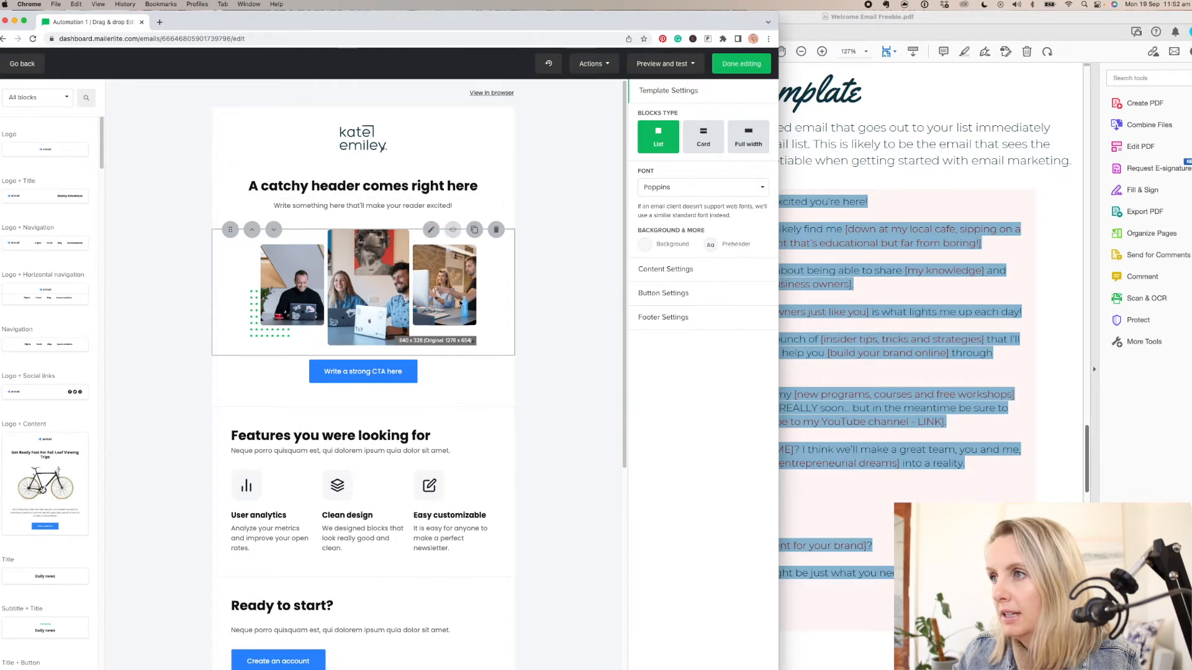
- Delete the template's hero image, call-to-action button, features, "Ready to start?" and "Helpful links" sections, and the catchy header title
click(326, 266)
click(399, 230)
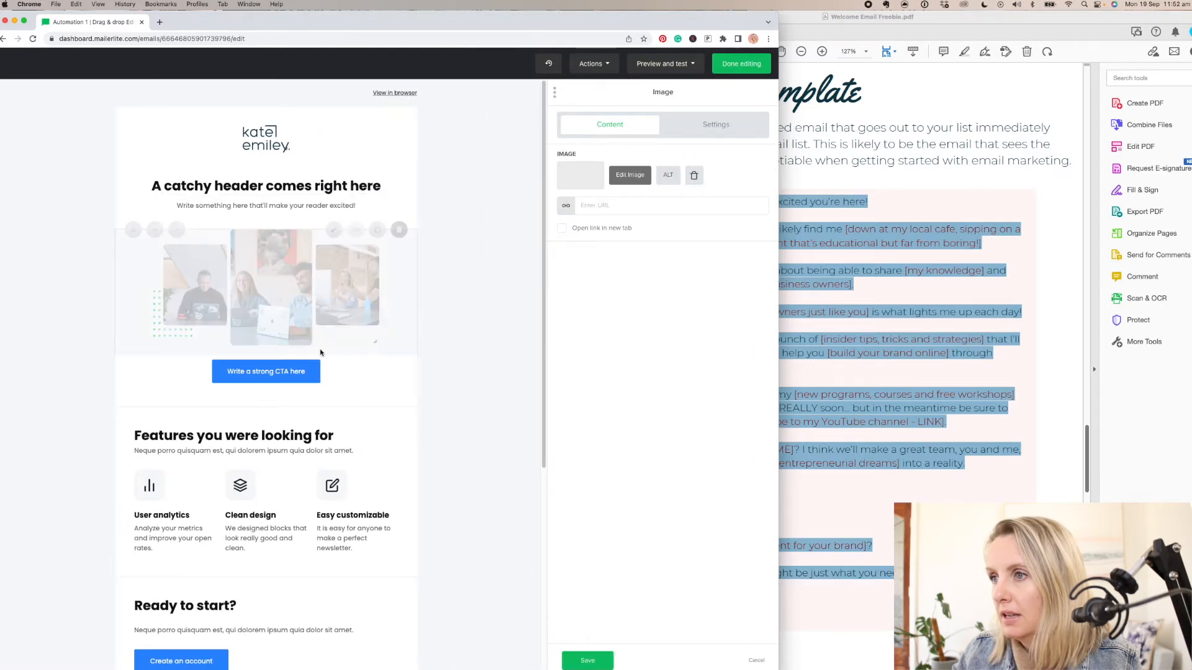
click(380, 246)
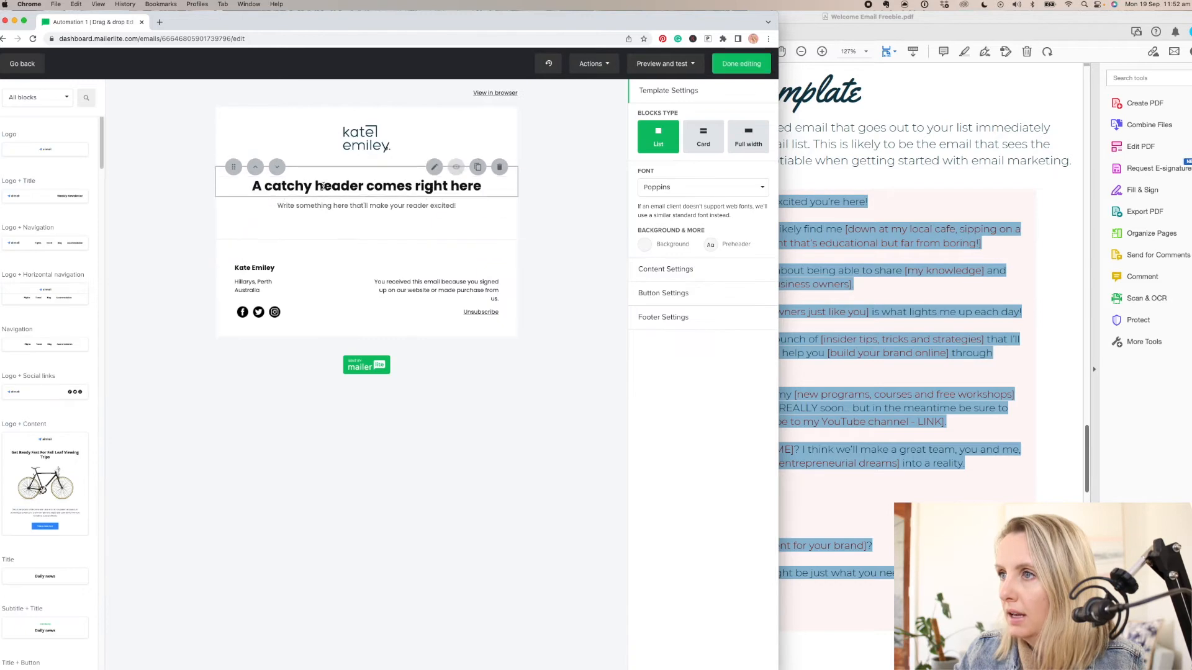
click(324, 185)
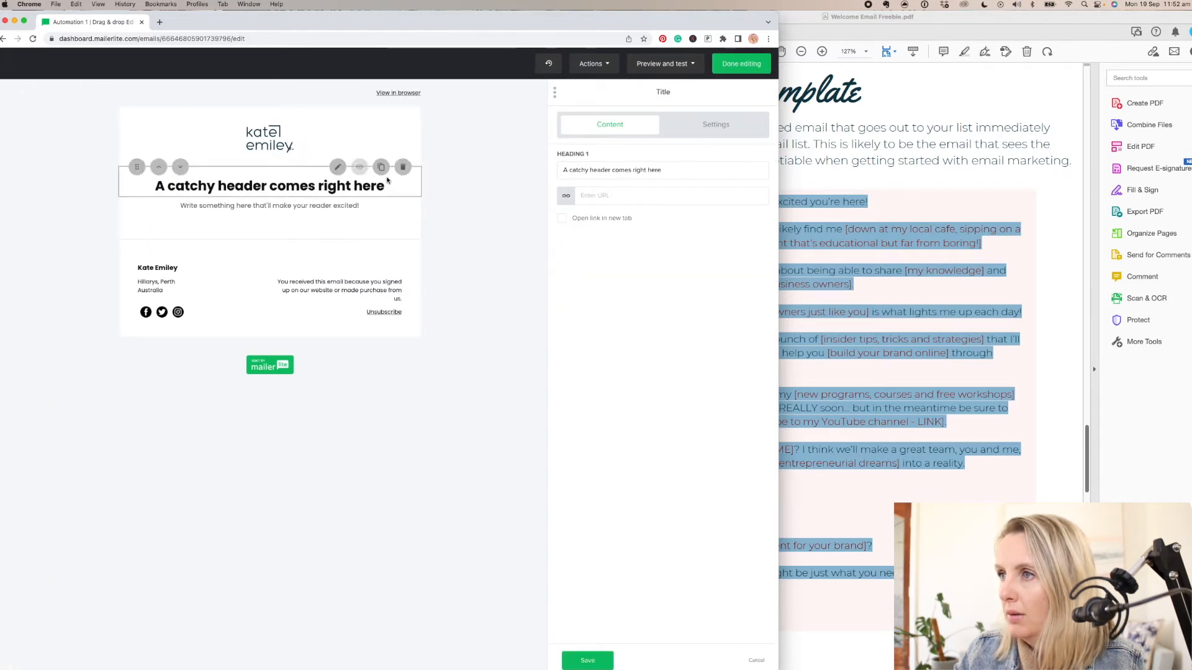
click(402, 169)
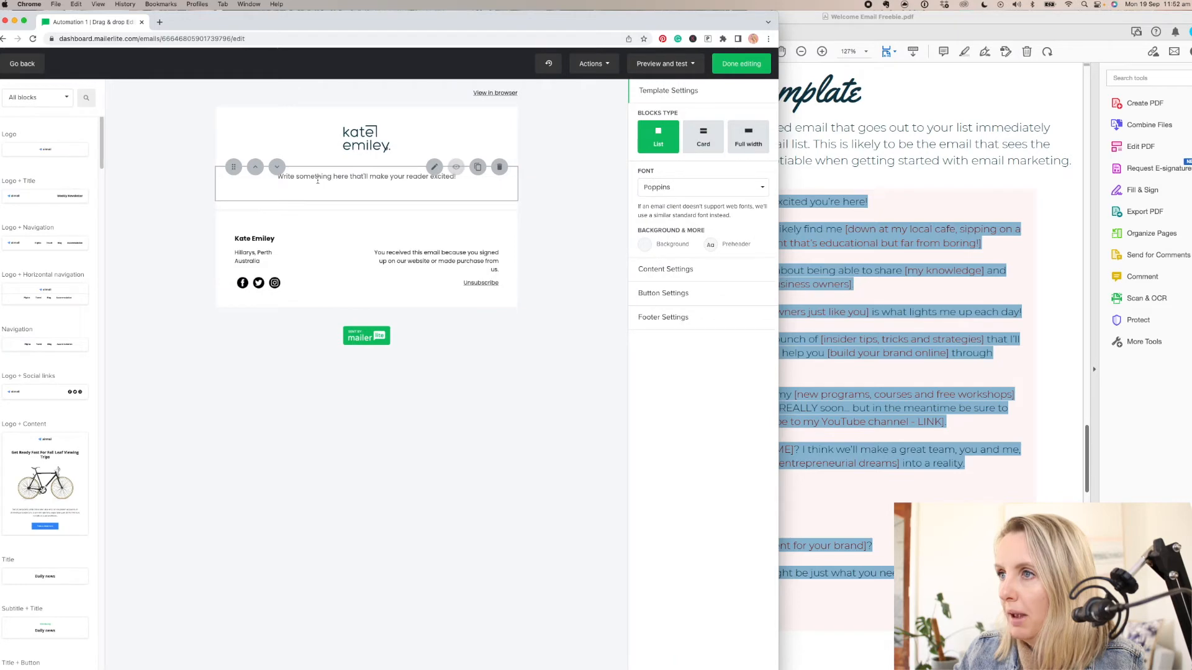
- Replace the remaining text block's placeholder sentence with the copied welcome email template and align all of it left
click(318, 178)
triple_click(613, 194)
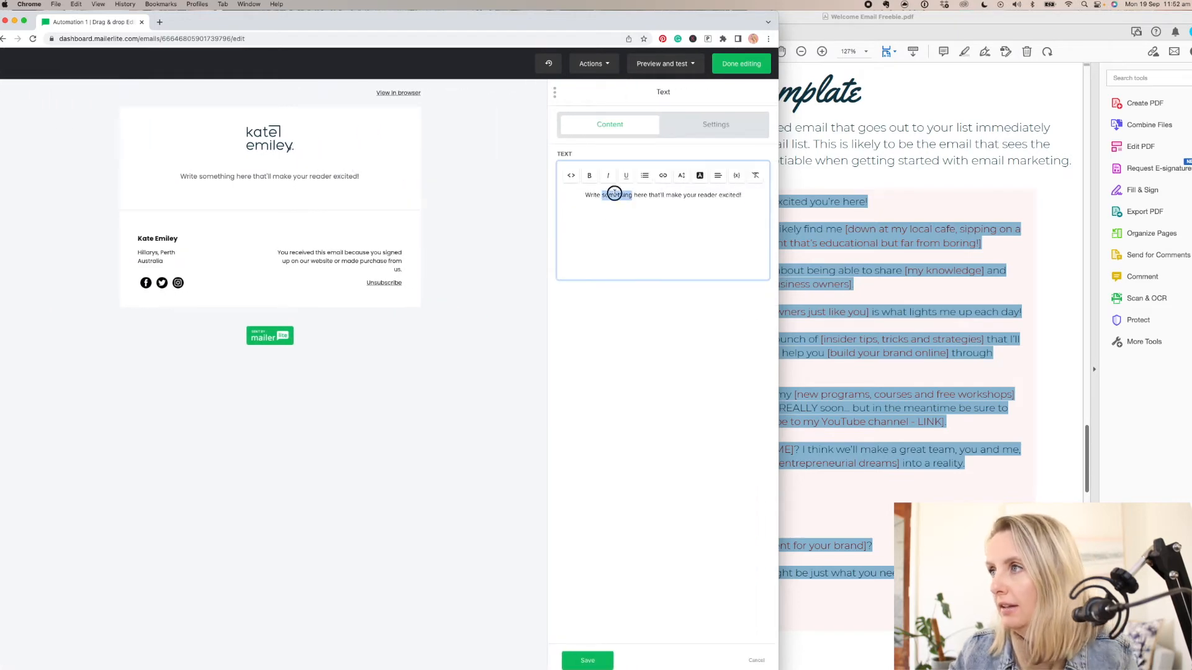
text(Hi, I'm [Kate] and I couldn't be more excited you're here! If you're new to my world, you'll most likely find me [down at my local cafe, sipping on a long black] while [creating epic content that's educational but far from boring!] There's something so damn fulfilling about being able to share [my knowledge] and build a community of [purpose-led business owners]. Let's face it, [helping small business owners just like you] is what lights me up each day! Luckily for you, that means I've got a bunch of [insider tips, tricks and strategies] that I'll be sharing in my weekly newsletter to help you [build your brand online] through [content marketing]. Plus, you'll be the first to know about my [new programs, courses and free workshops] which I cannot wait to share with you REALLY soon... but in the meantime be sure to follow me on [Instagram and subscribe to my YouTube channel - LINK]. Do you know what [SUBSCRIBER NAME]? I think we'll make a great team, you and me, and I can't wait to help you turn your [entrepreneurial dreams] into a reality. Let's do this! [Kate] xx PS Are you struggling to [create content for your brand]? My free [Brand Storytelling Guide] might be just what you need to get your creative juices flowing! [Download now - LINK.])
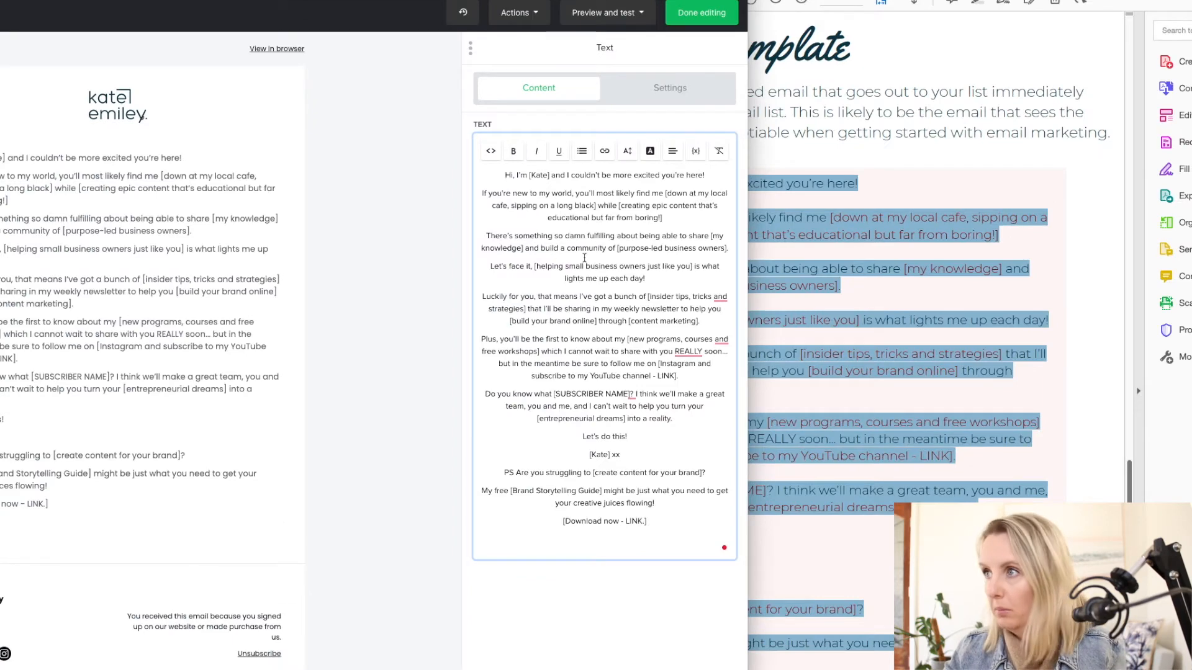
key(super+a)
click(672, 159)
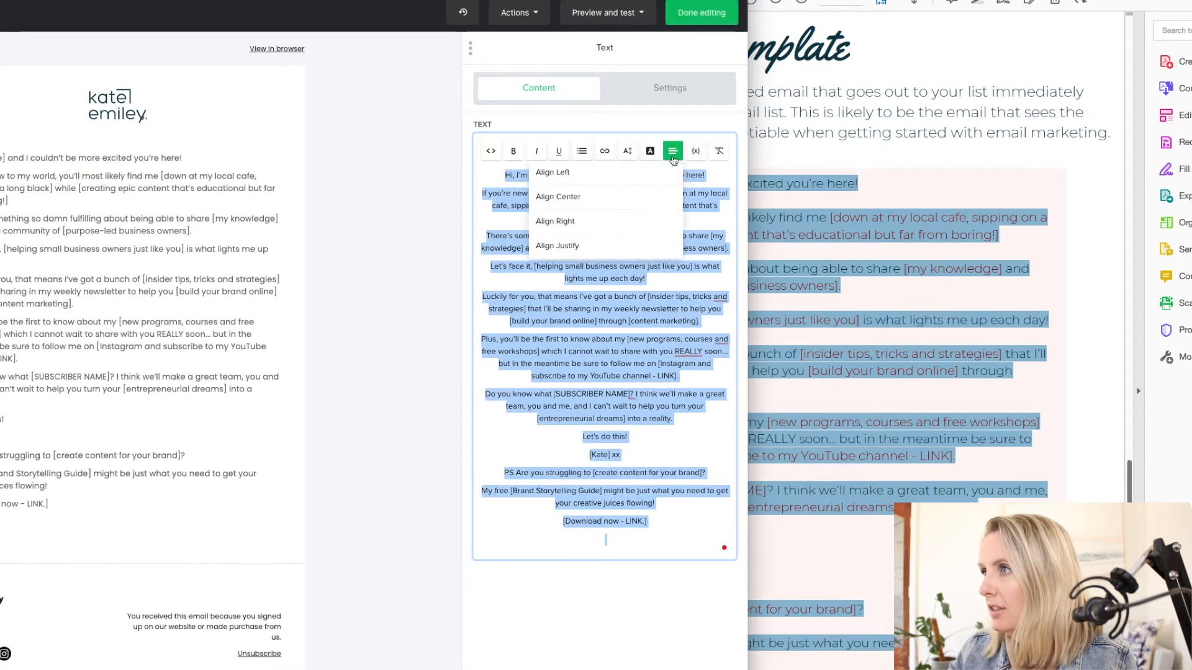
click(642, 174)
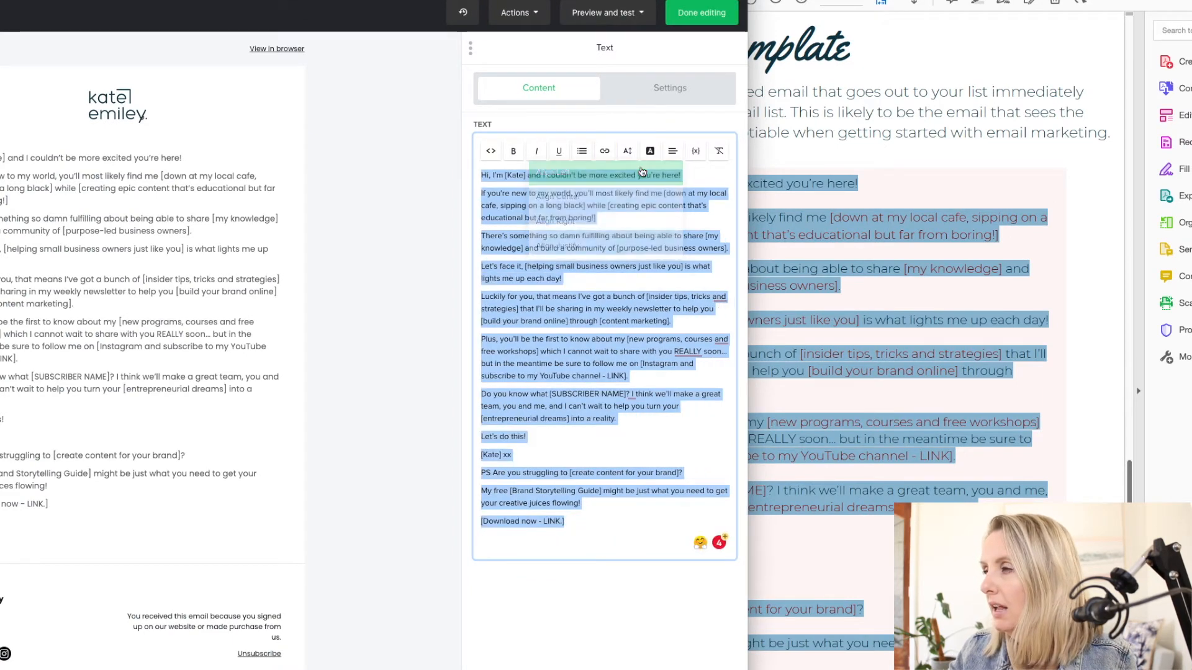
click(642, 262)
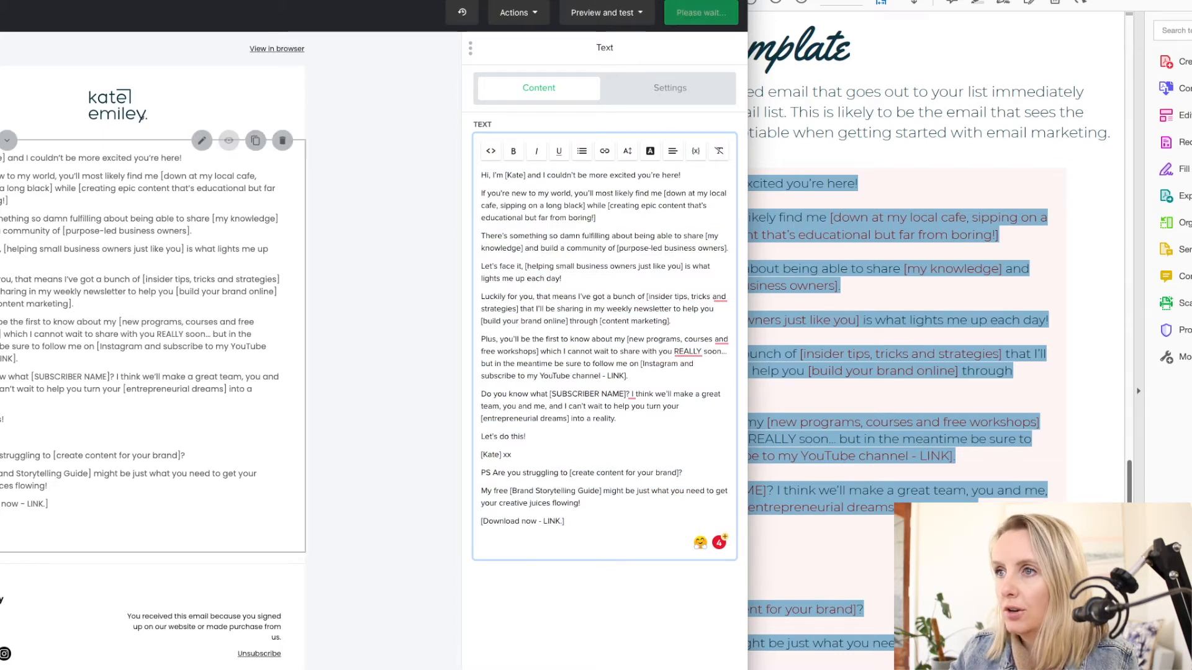
- Remove the square brackets around the sender's name in the opening greeting line
click(504, 178)
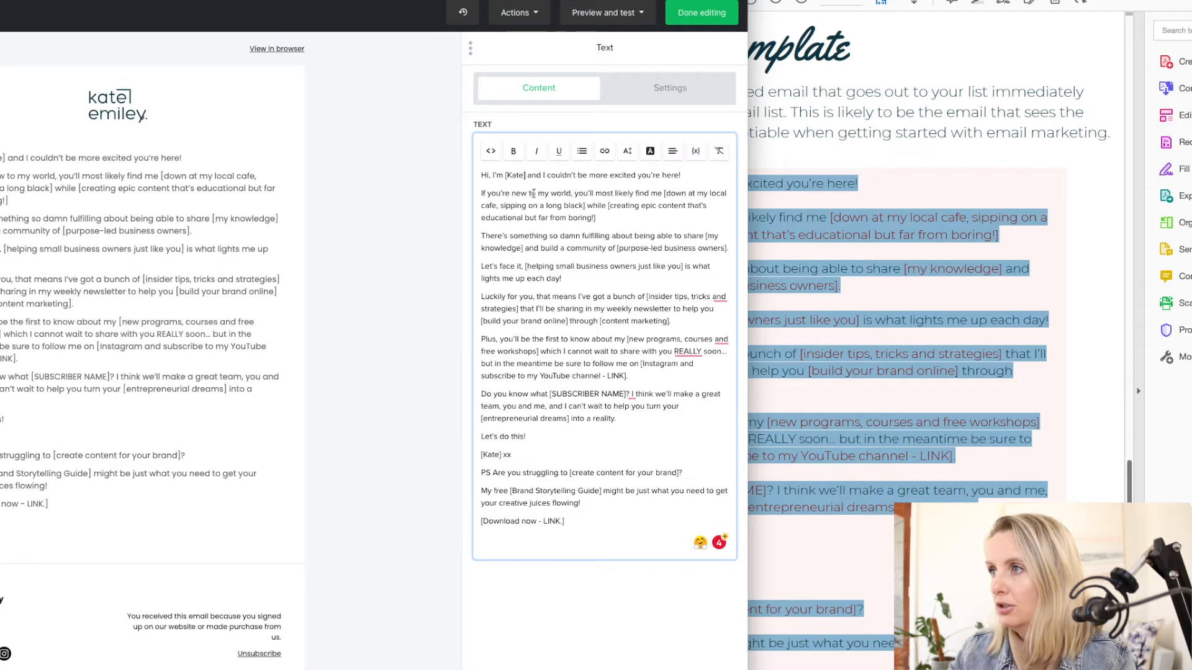
key(BackSpace)
key(Left)
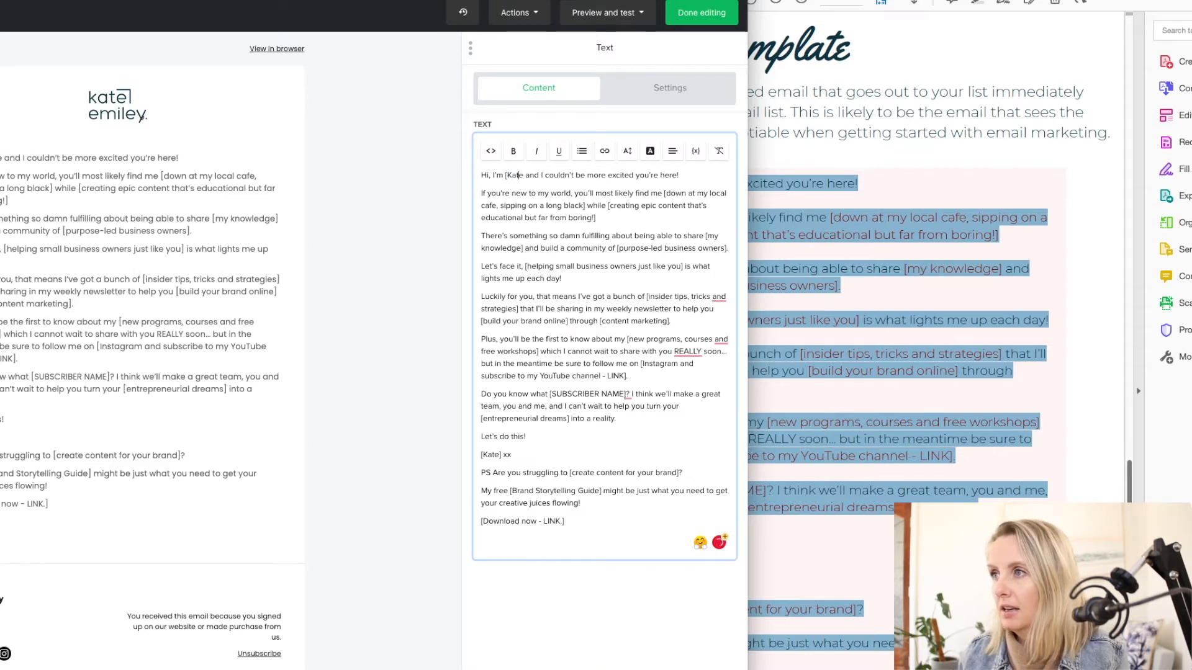
key(BackSpace)
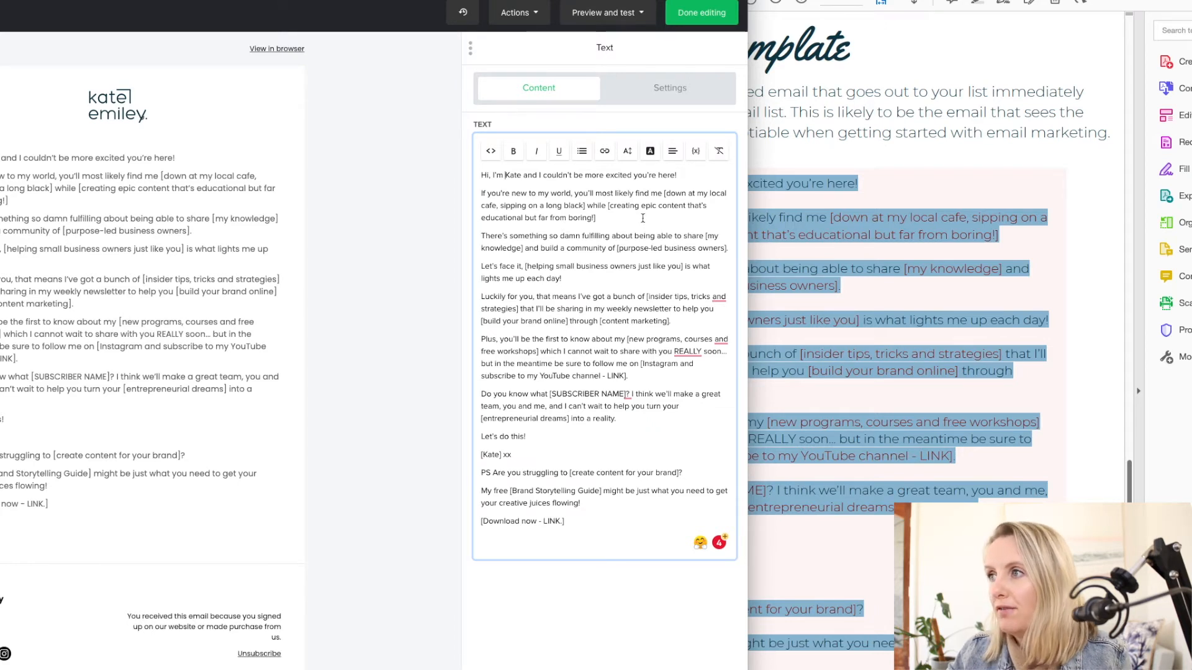
- Go through the bracketed placeholders in the welcome email, from the local cafe line to the new programs, courses and free workshops
click(661, 192)
drag(661, 191, 621, 222)
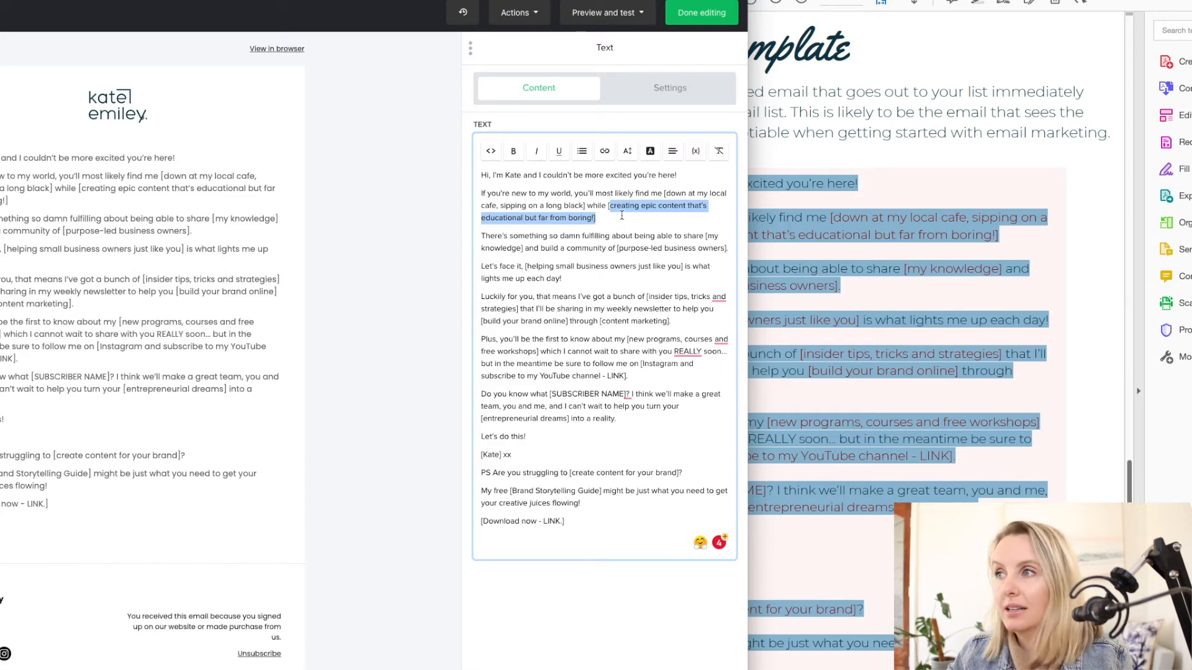
click(618, 250)
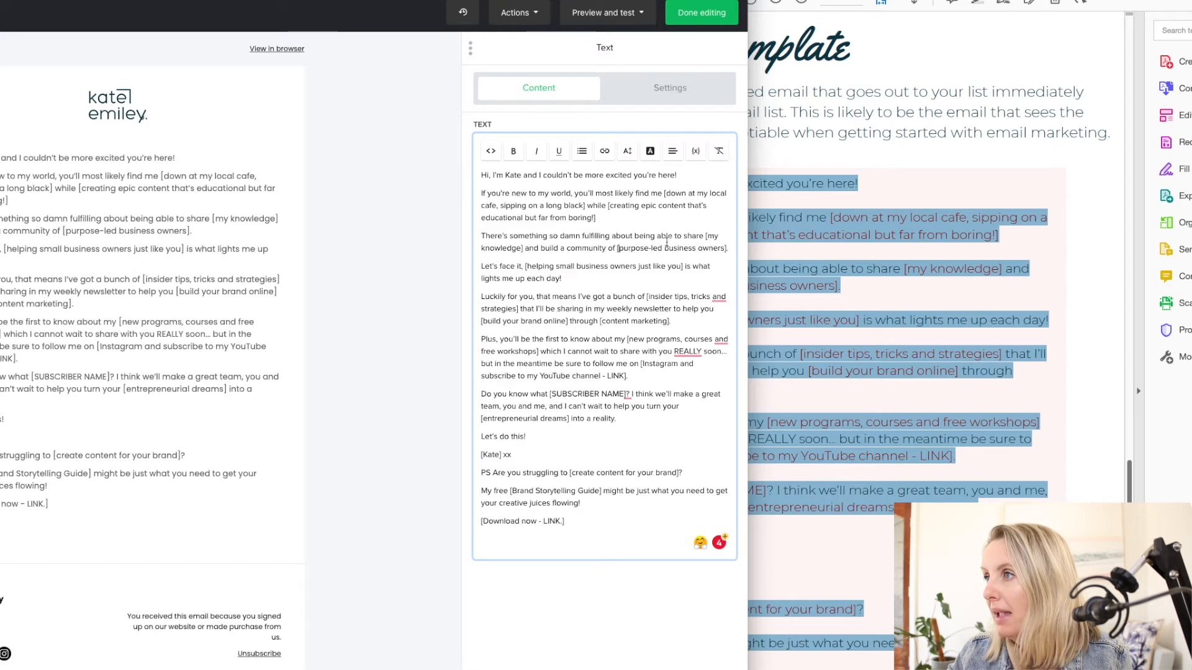
drag(703, 236, 523, 248)
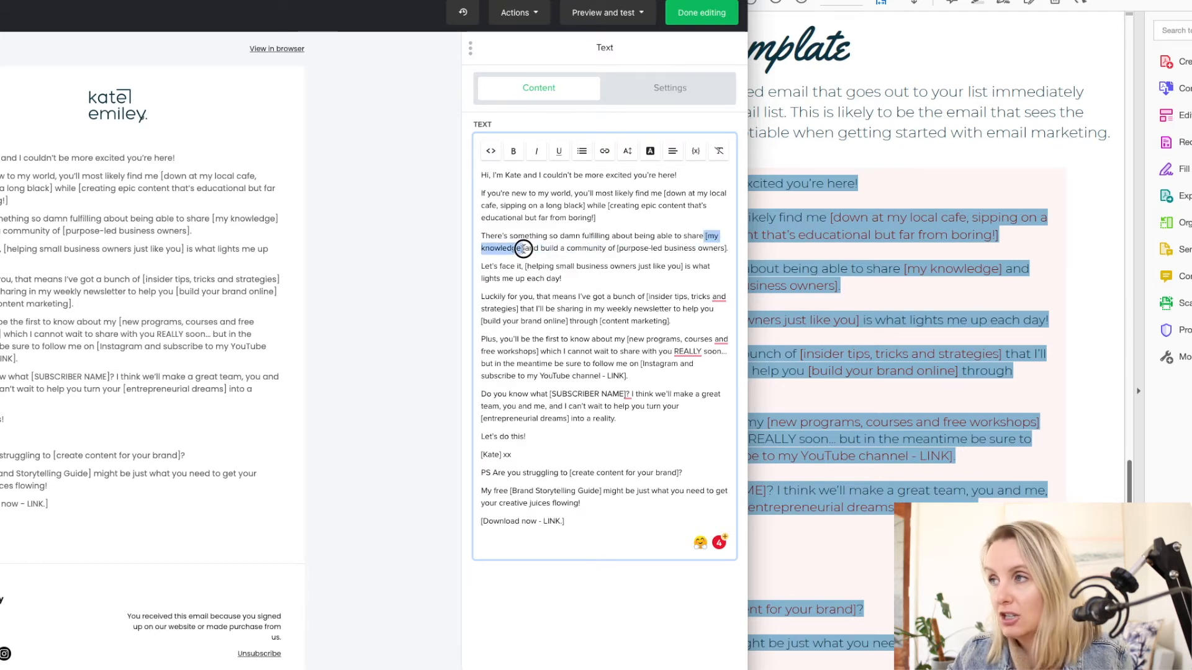
click(592, 251)
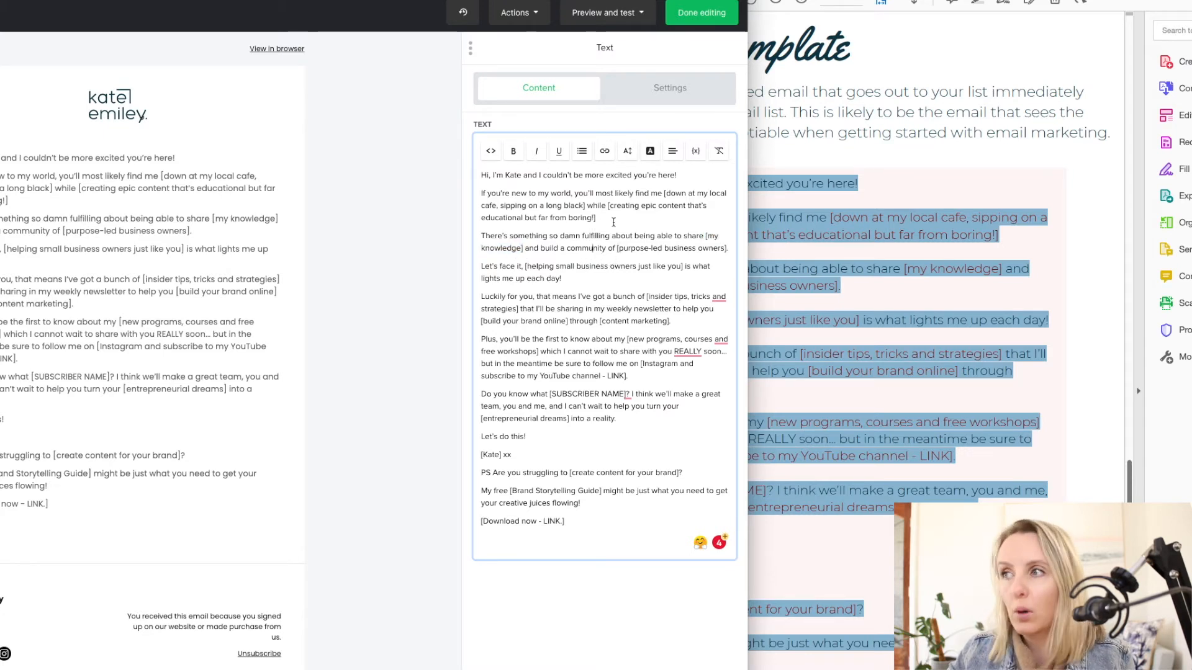
drag(615, 248, 721, 256)
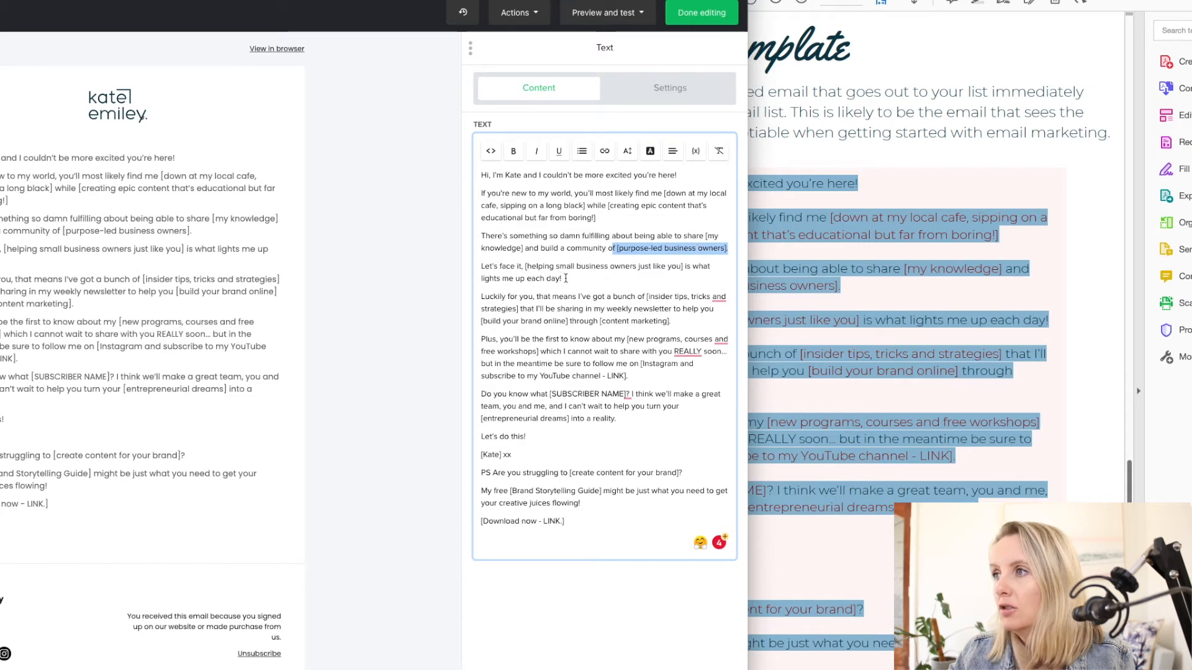
drag(501, 267, 558, 283)
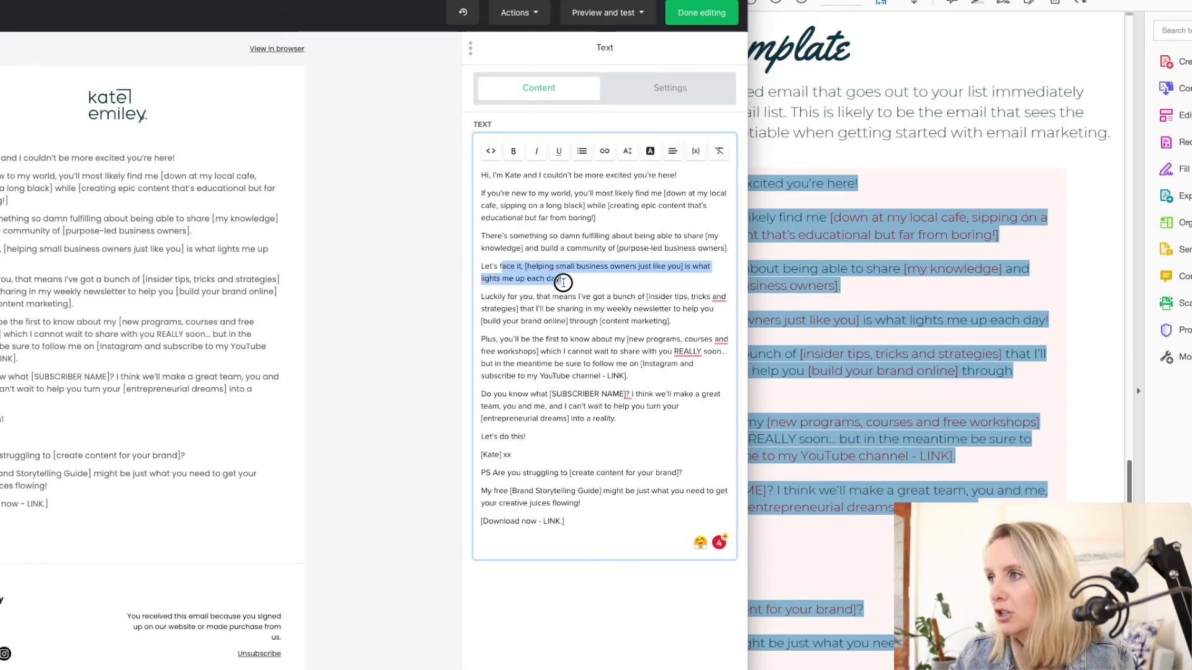
click(559, 324)
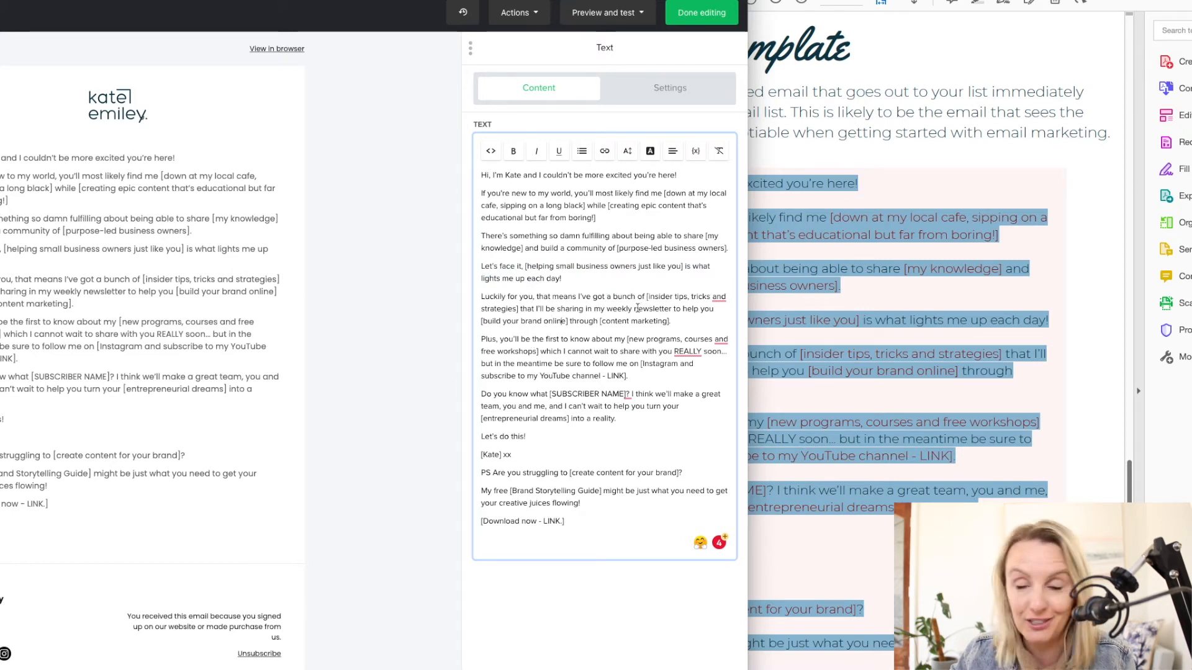
drag(645, 298, 506, 308)
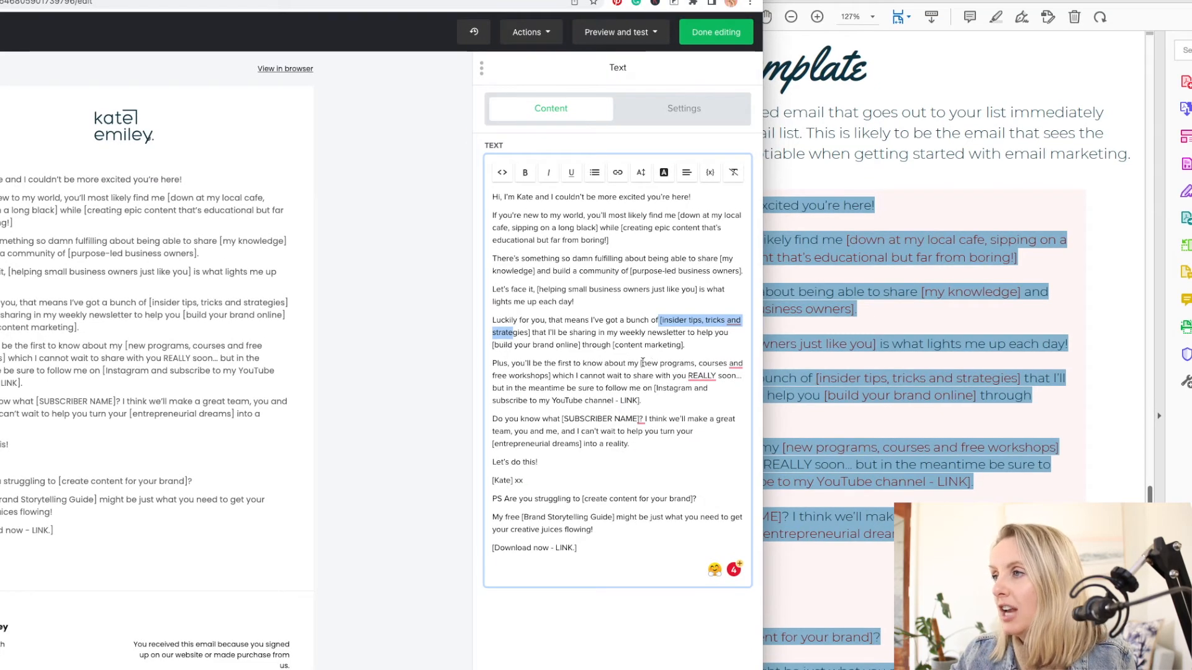
drag(641, 363, 550, 375)
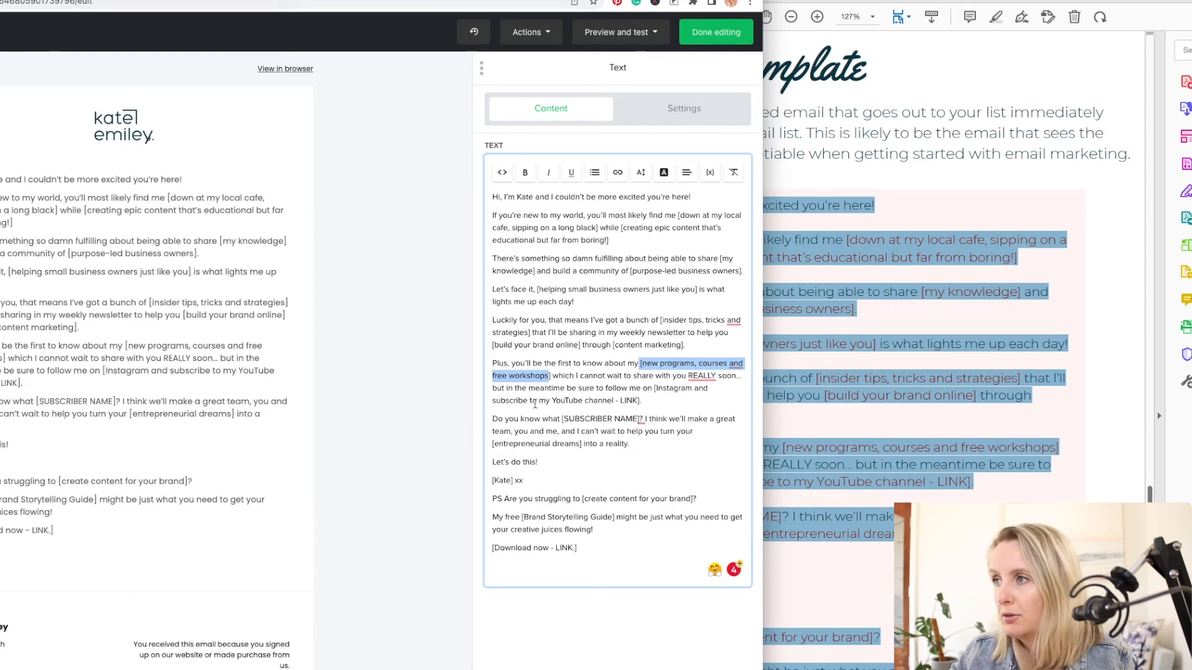
- Insert a link on the words "YouTube channel" in the email text, using a stand-in URL beginning with "w"
click(611, 397)
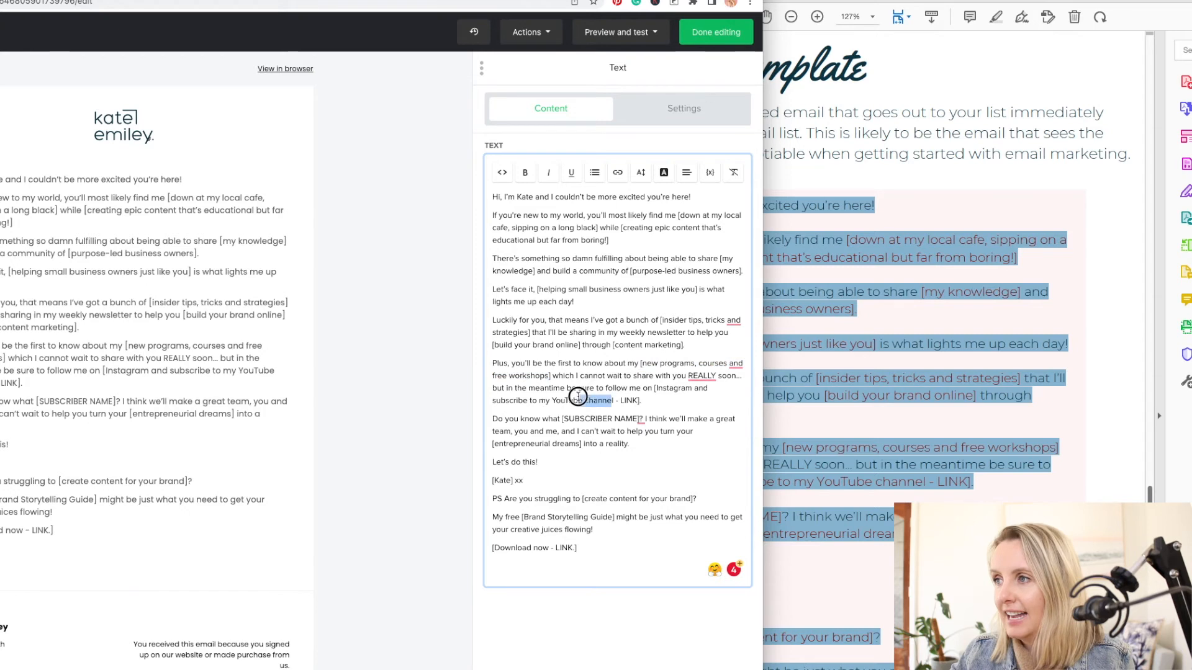
drag(552, 401, 614, 400)
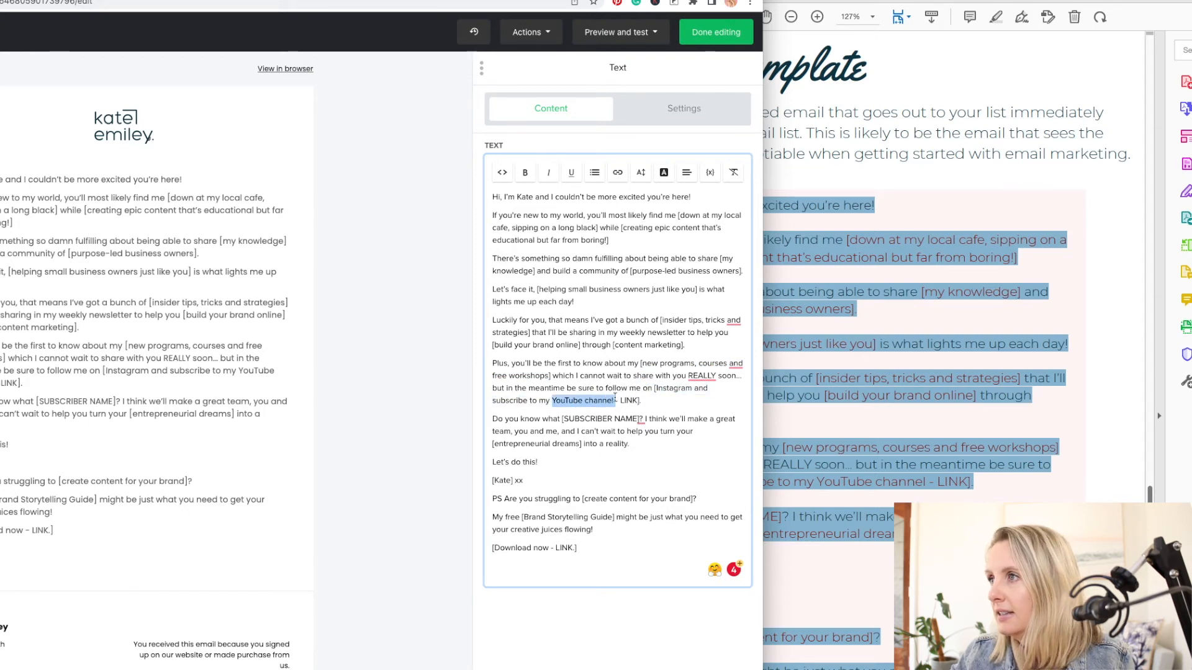
click(617, 173)
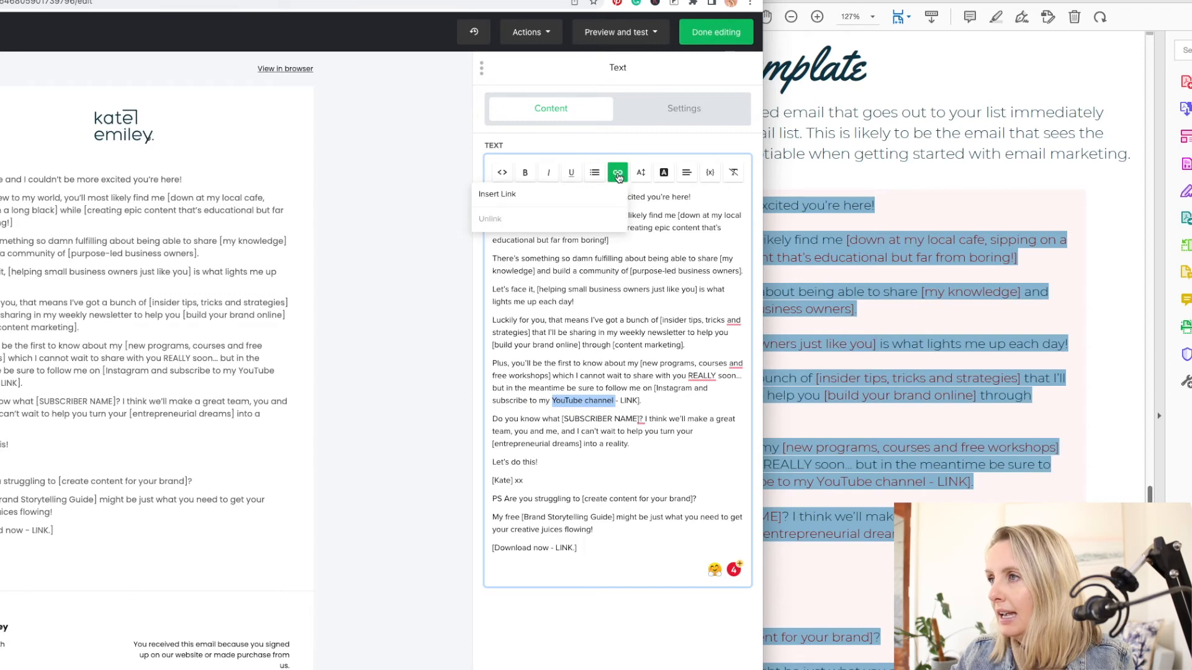
click(543, 200)
click(338, 366)
text(w)
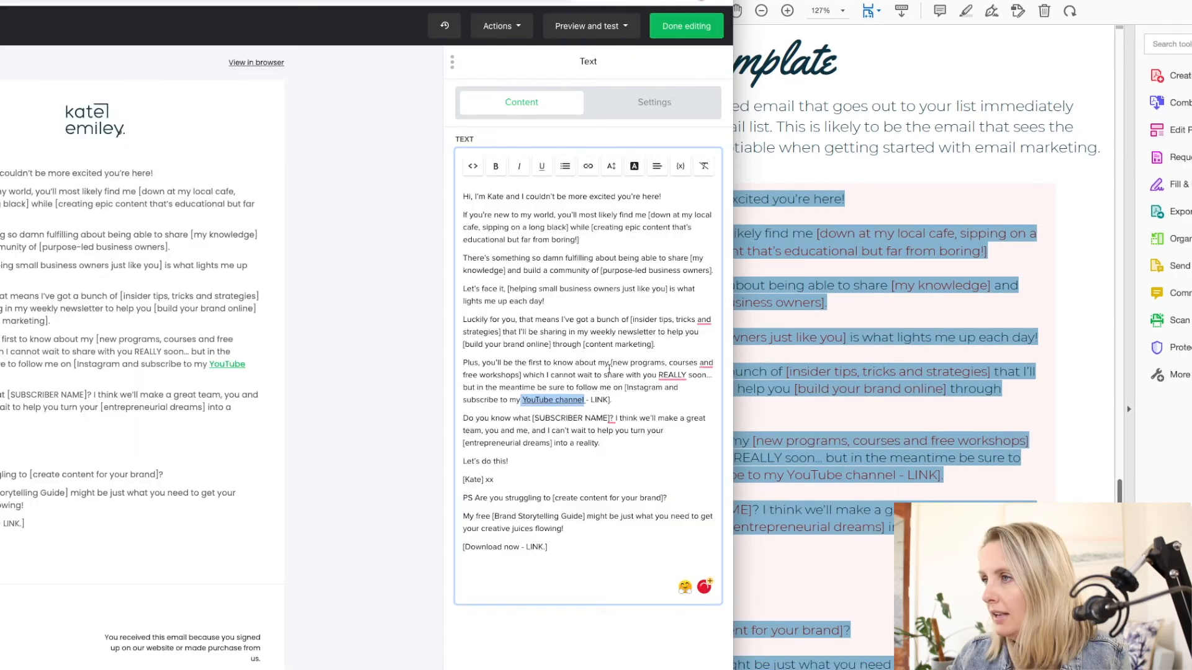
click(611, 395)
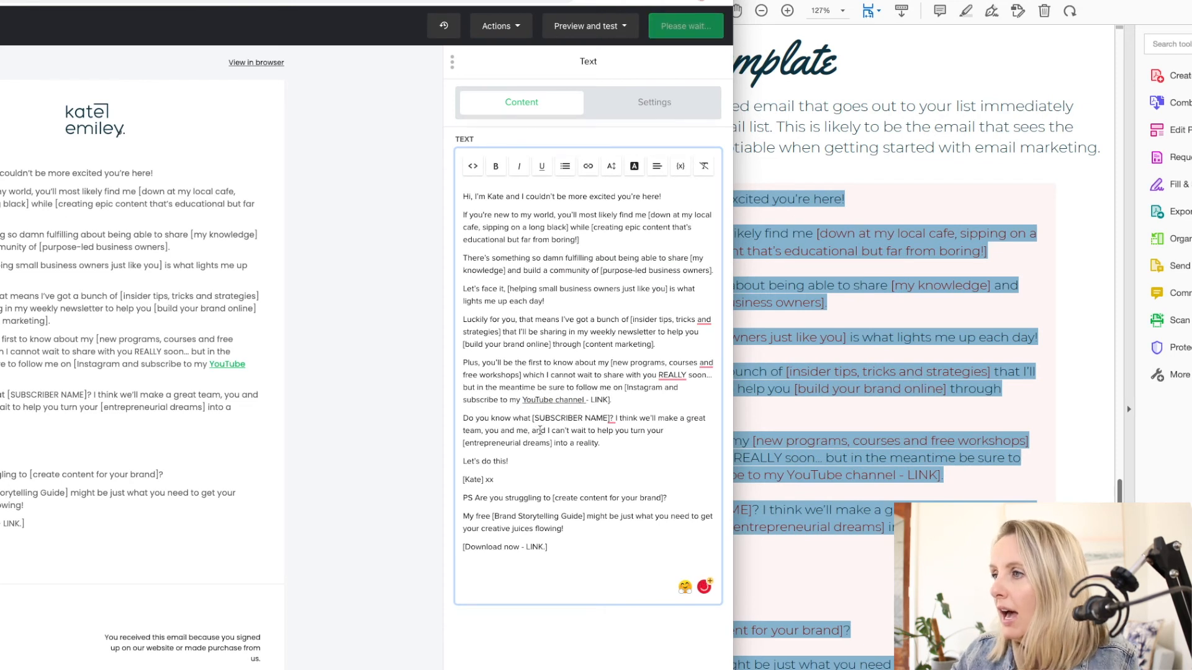
- Replace the [SUBSCRIBER NAME] placeholder after "Do you know what" with the Name variable
drag(532, 418, 612, 413)
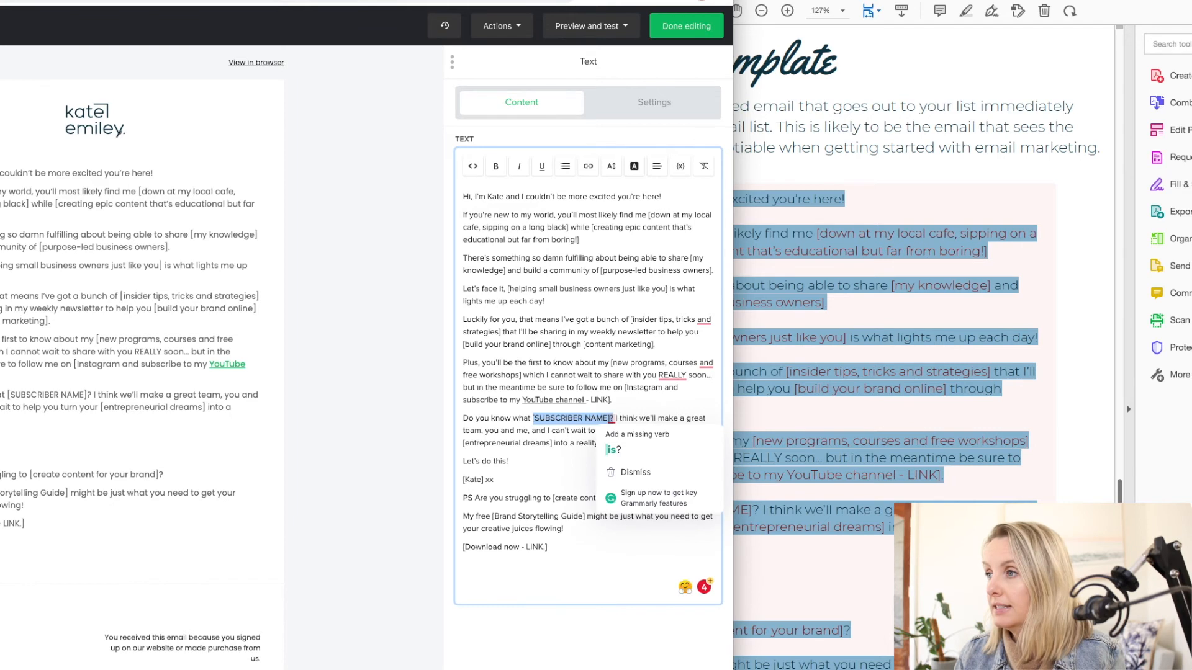
key(BackSpace)
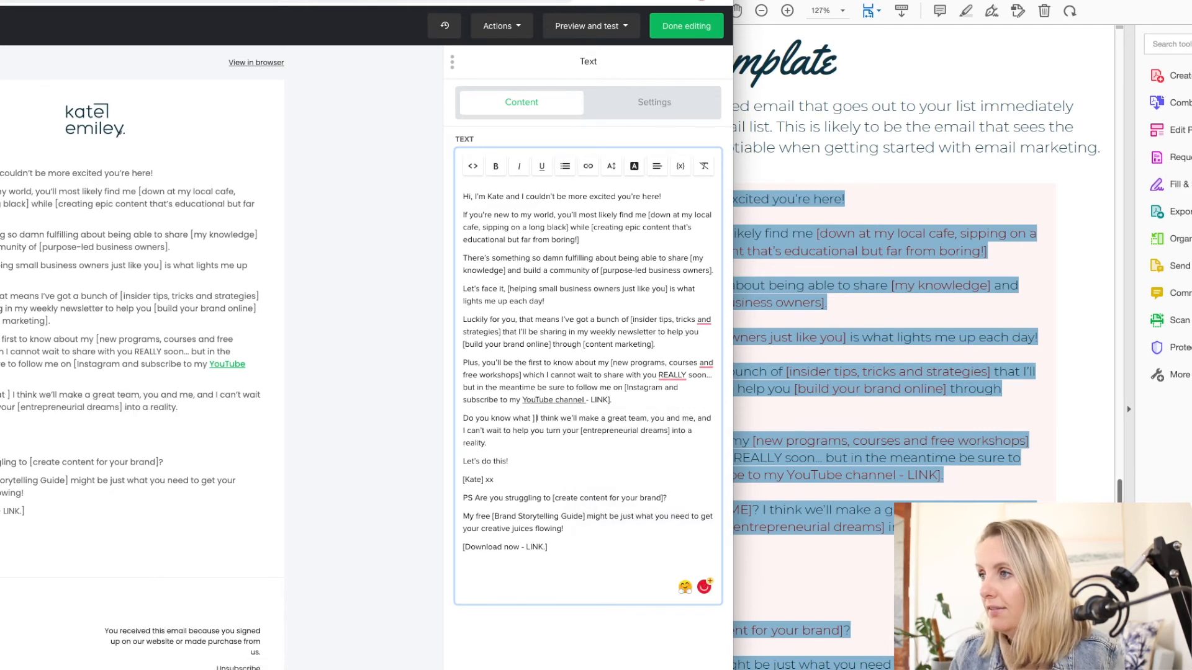
key(Delete)
key(Delete)
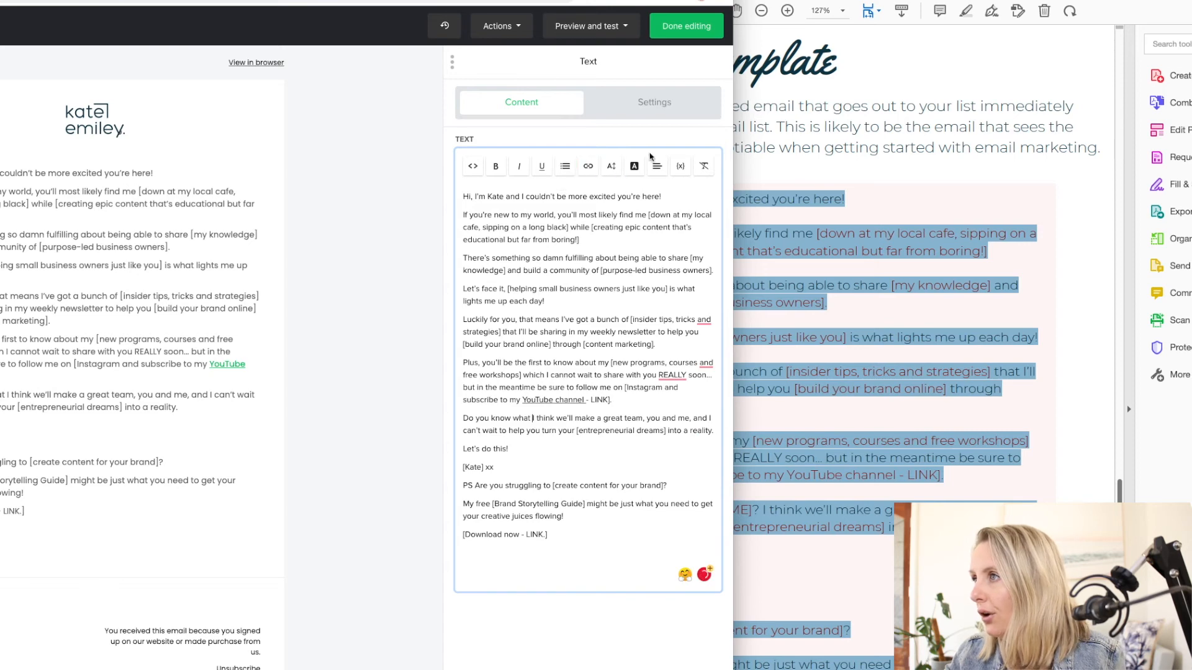
click(680, 166)
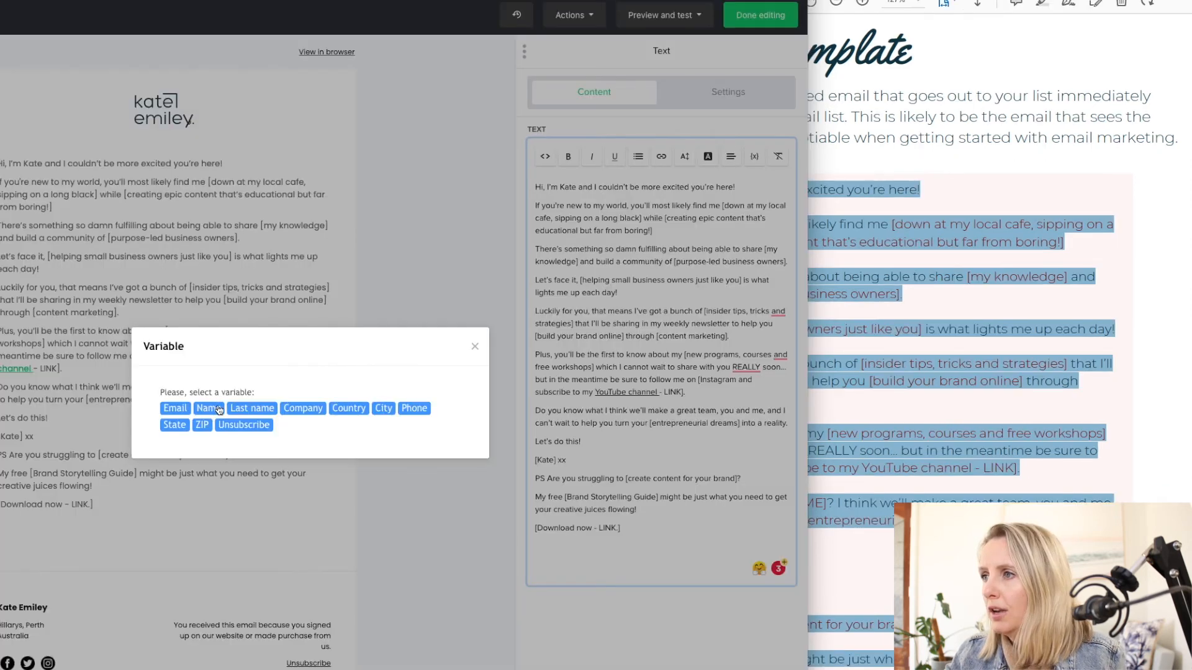
click(475, 347)
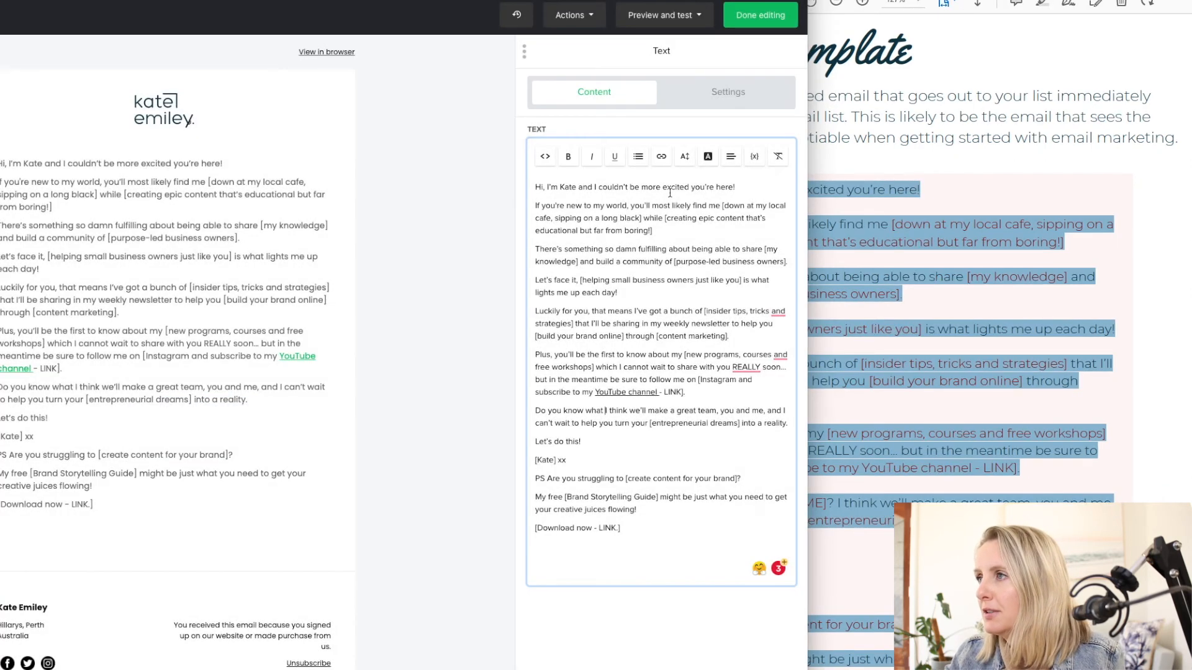
click(755, 159)
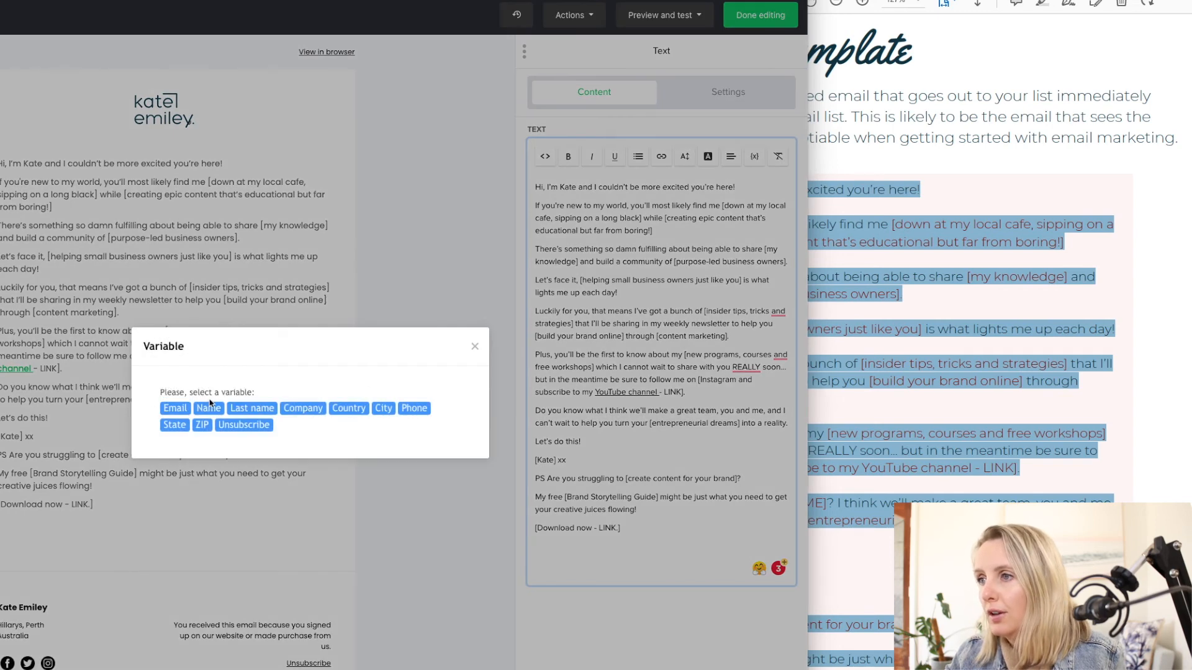
click(207, 408)
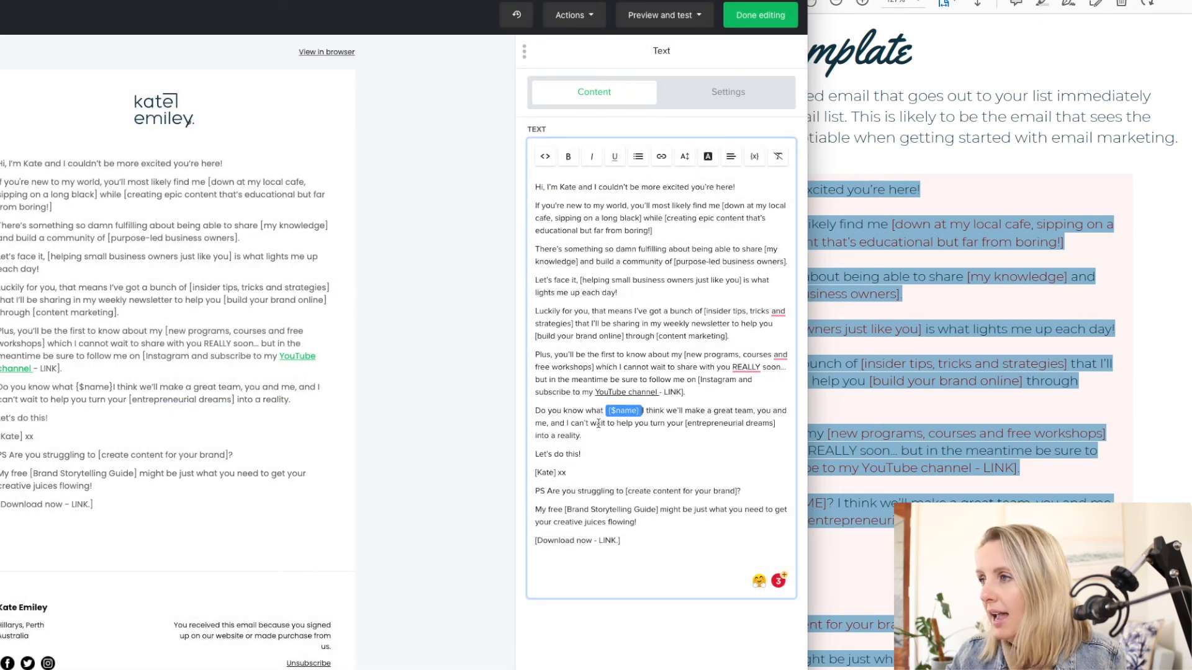